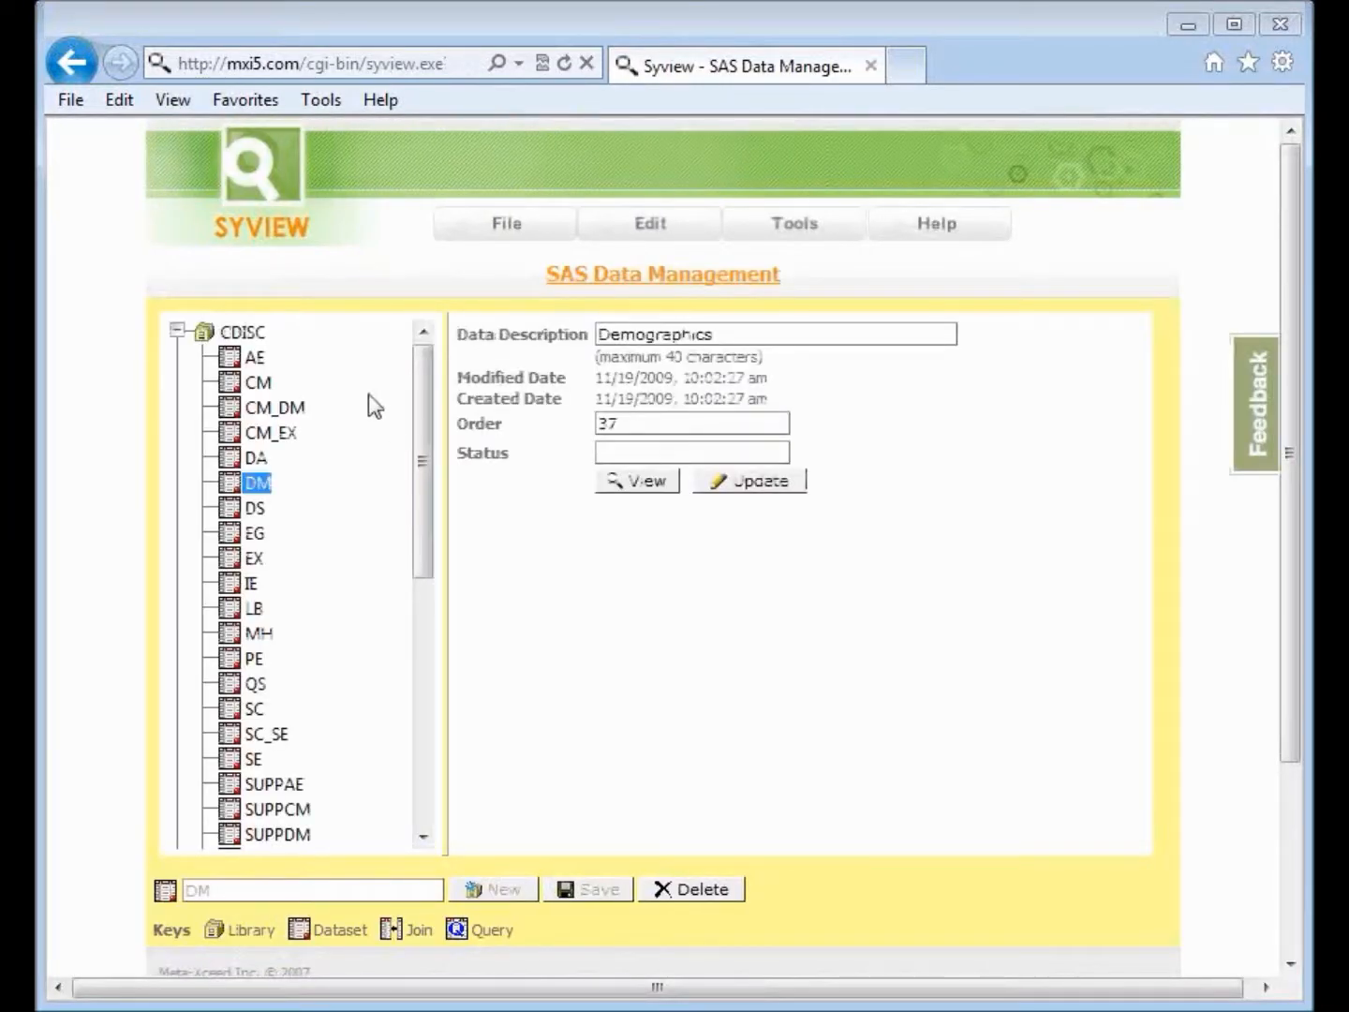
Select the AE dataset in the CDISC library and open the query form for it.
mouse_move(319, 357)
mouse_down()
mouse_move(383, 412)
mouse_move(377, 581)
mouse_up()
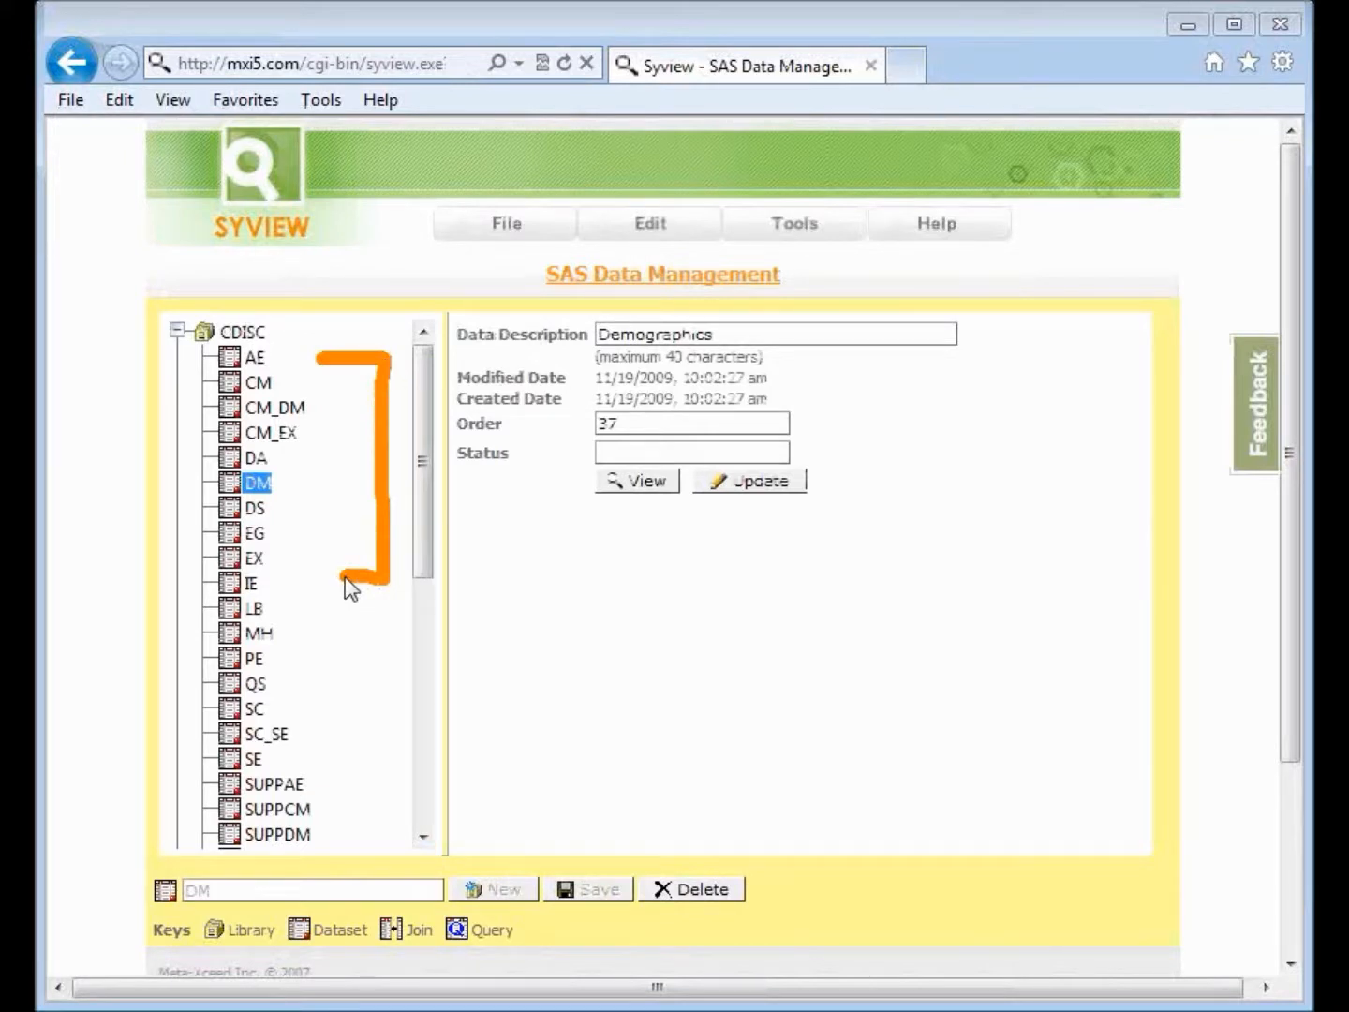
click(272, 556)
click(255, 358)
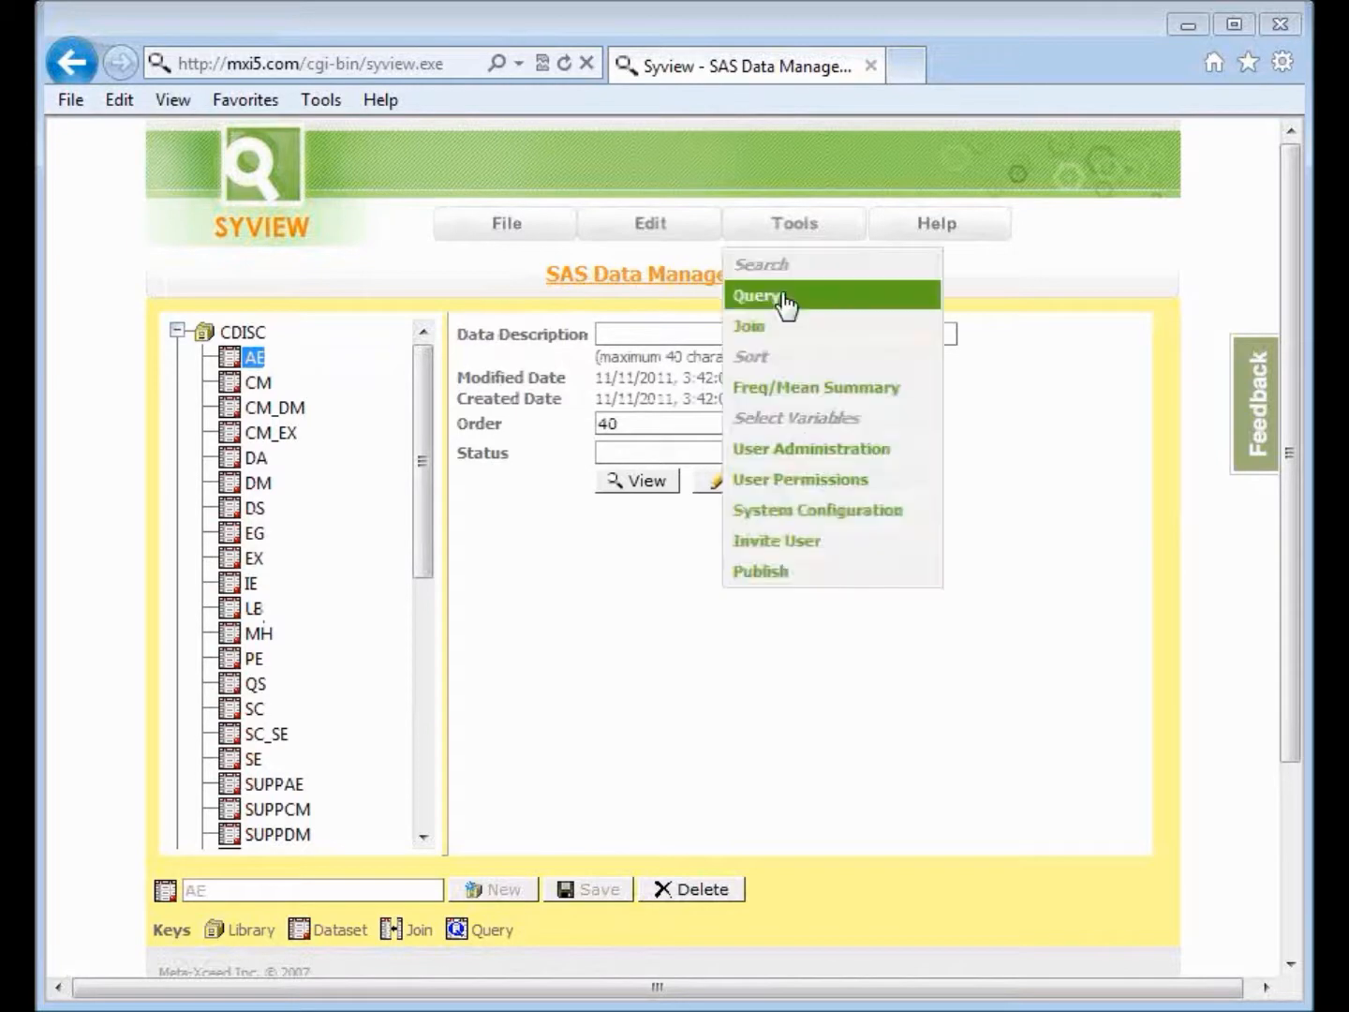
click(789, 296)
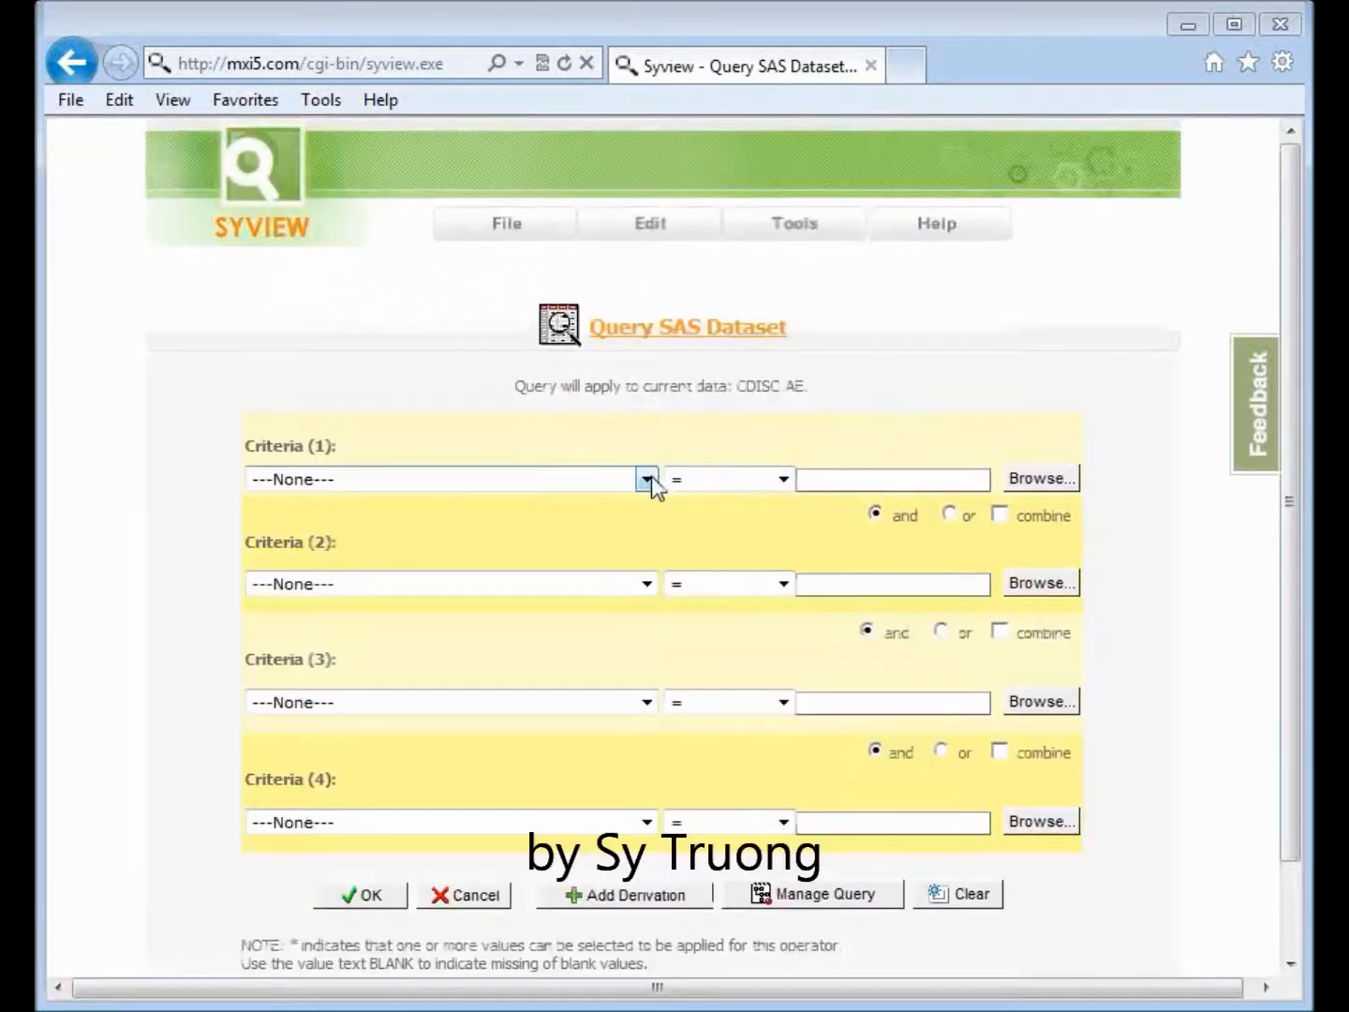
Set the first criterion to Reported Term for the Adverse Event (aeterm) = ANXIETY and run the query.
click(647, 479)
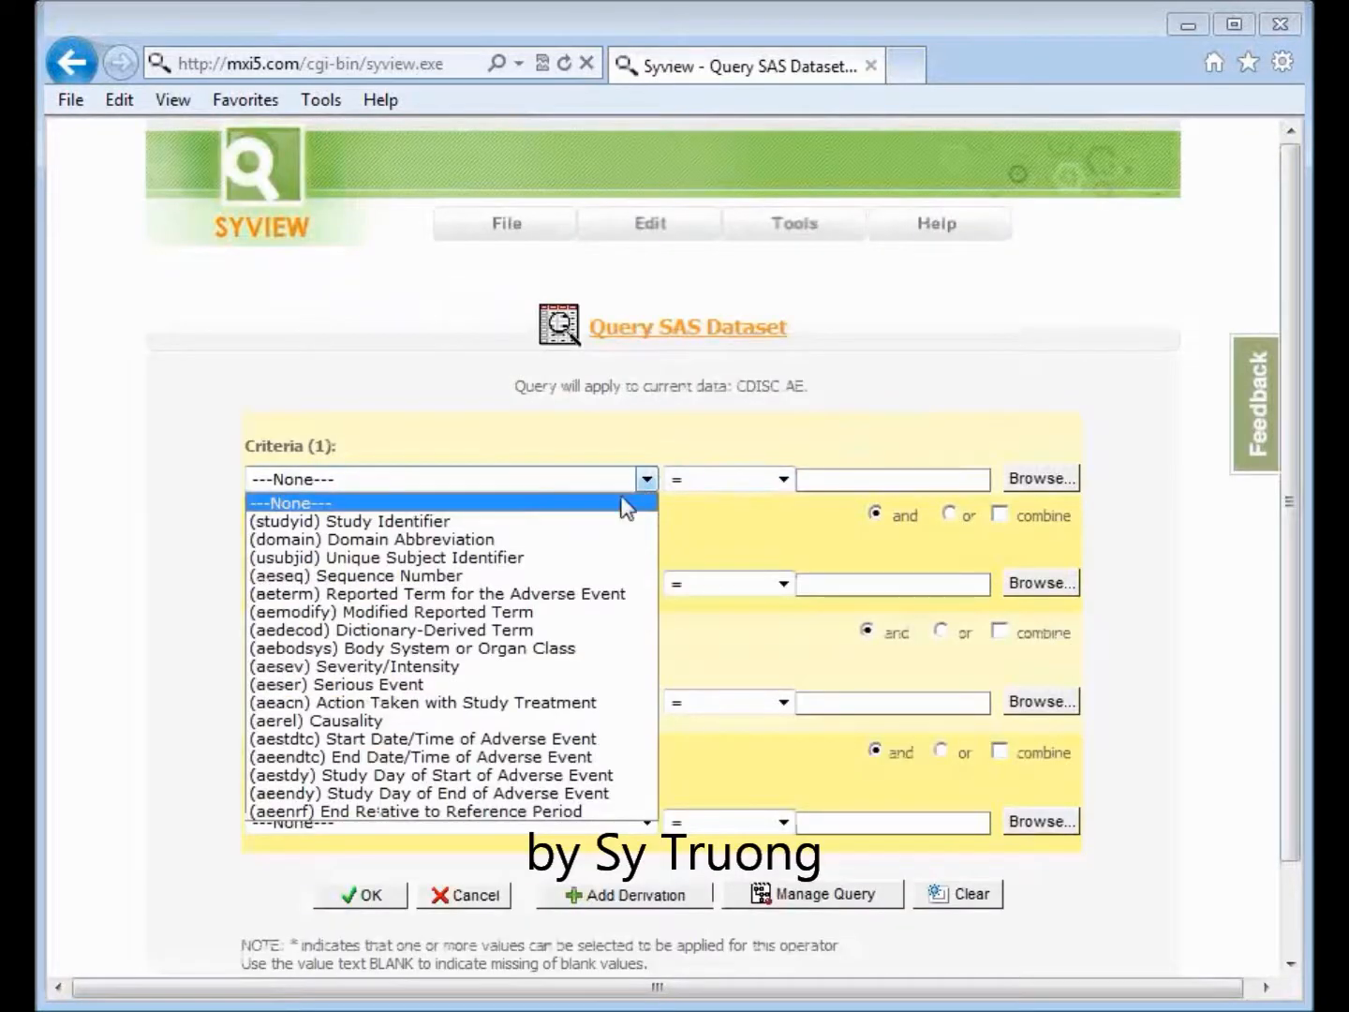
click(570, 600)
click(1037, 485)
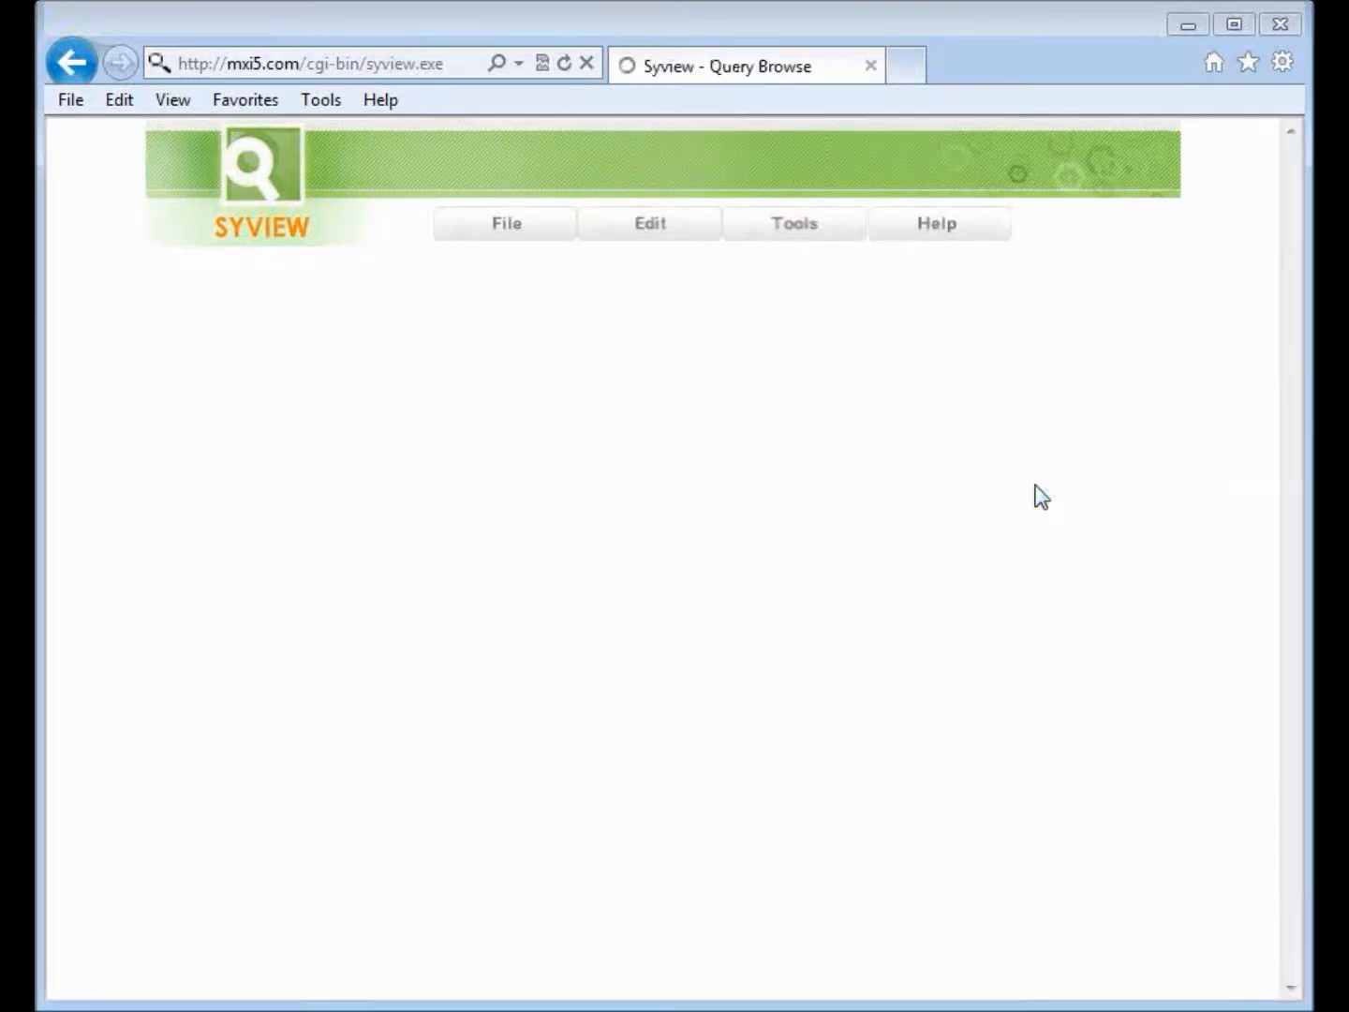
click(600, 516)
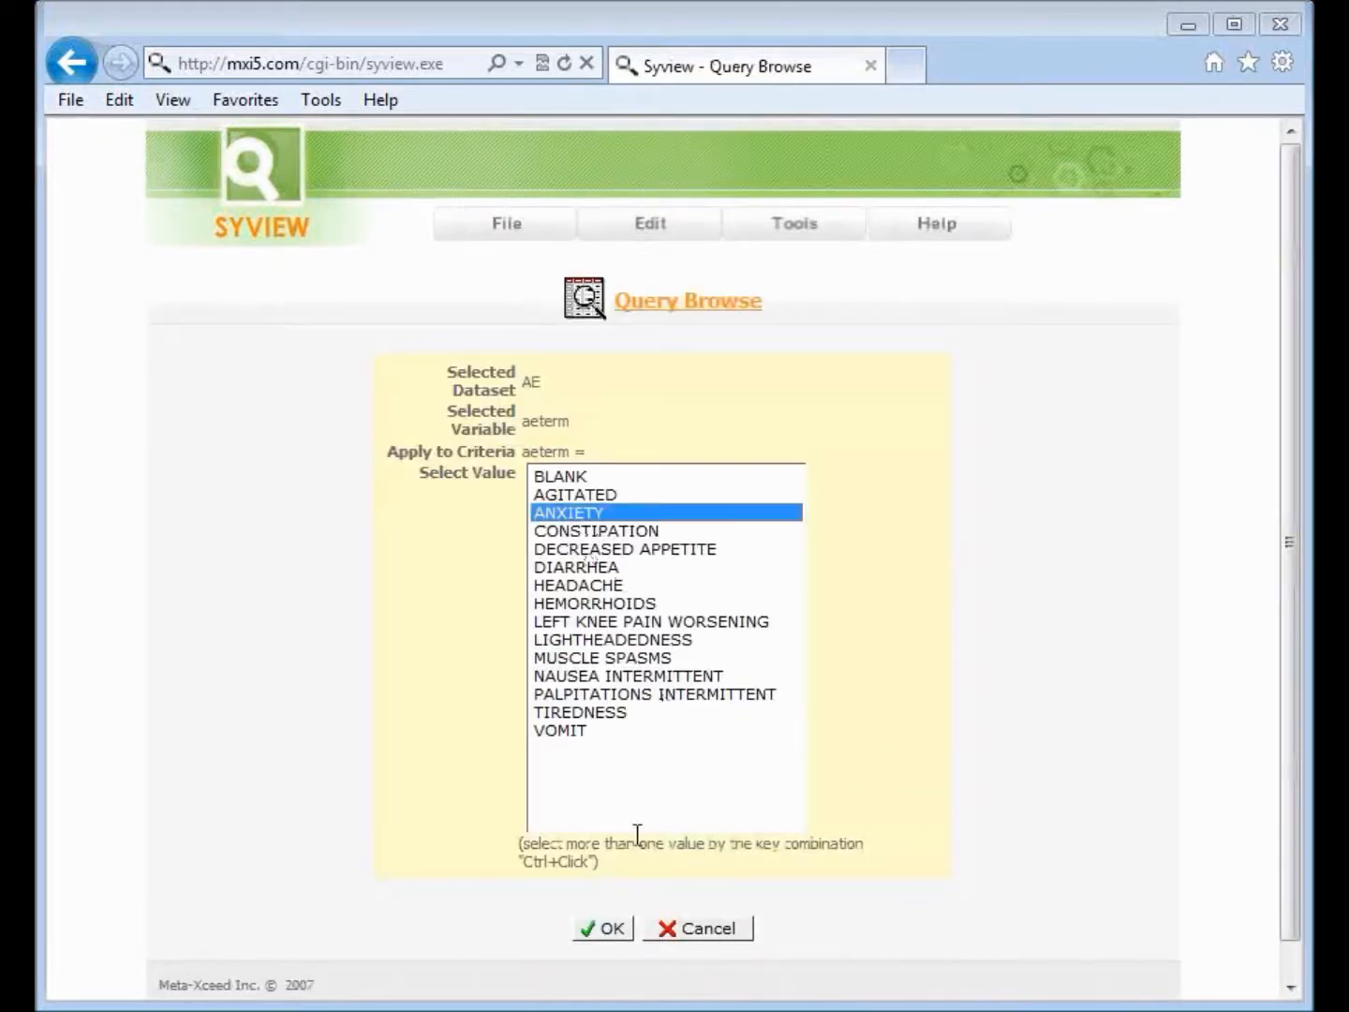
click(609, 929)
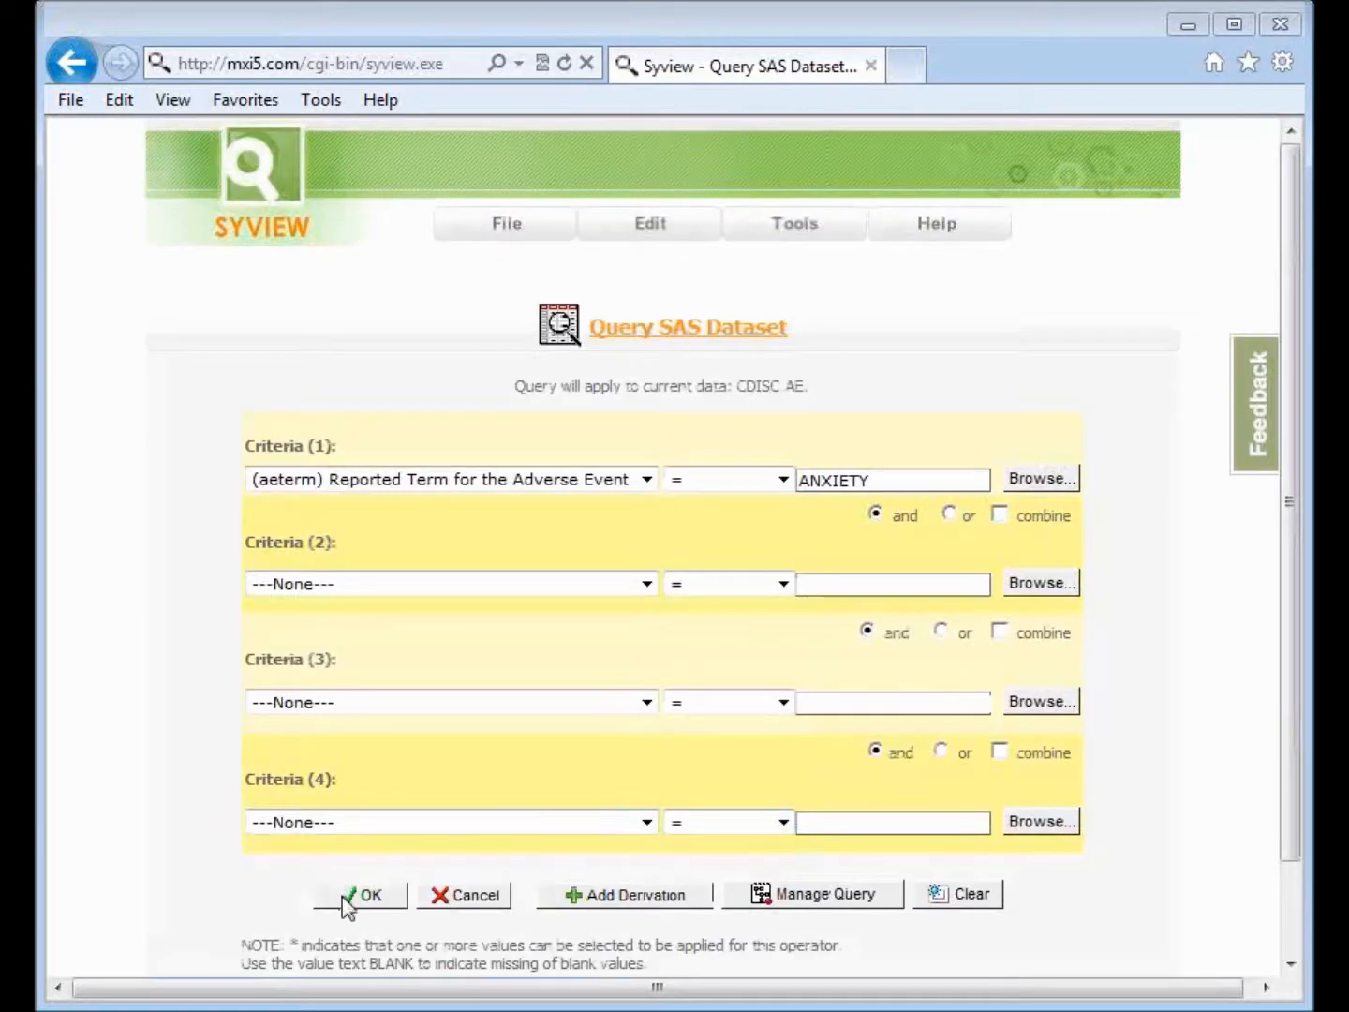
click(344, 897)
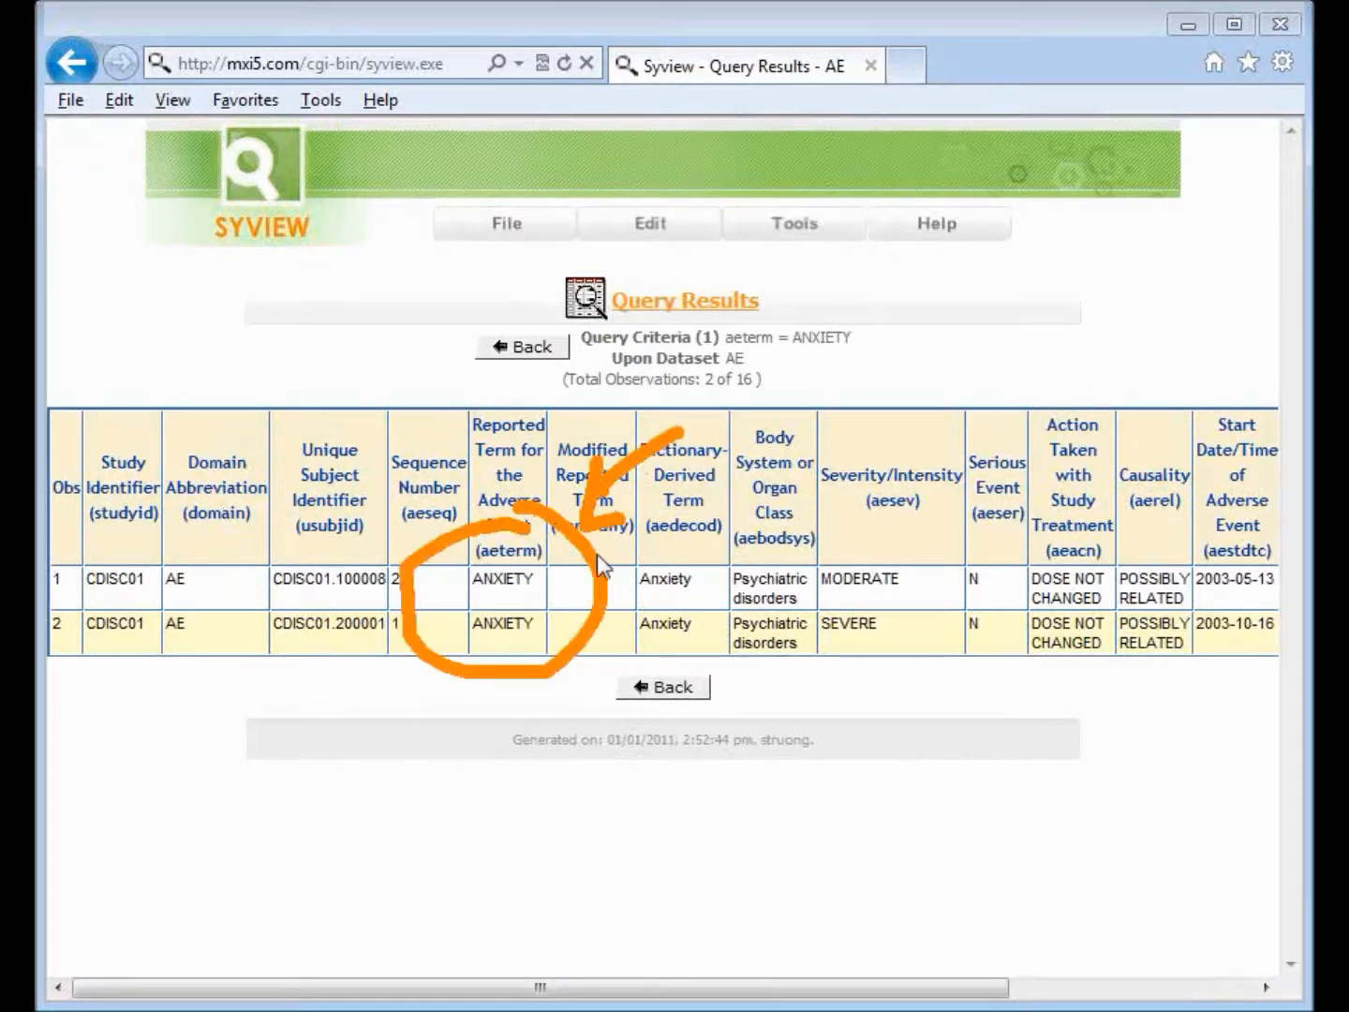
Return to the query criteria and save them as a new query named AE Terms.
click(688, 694)
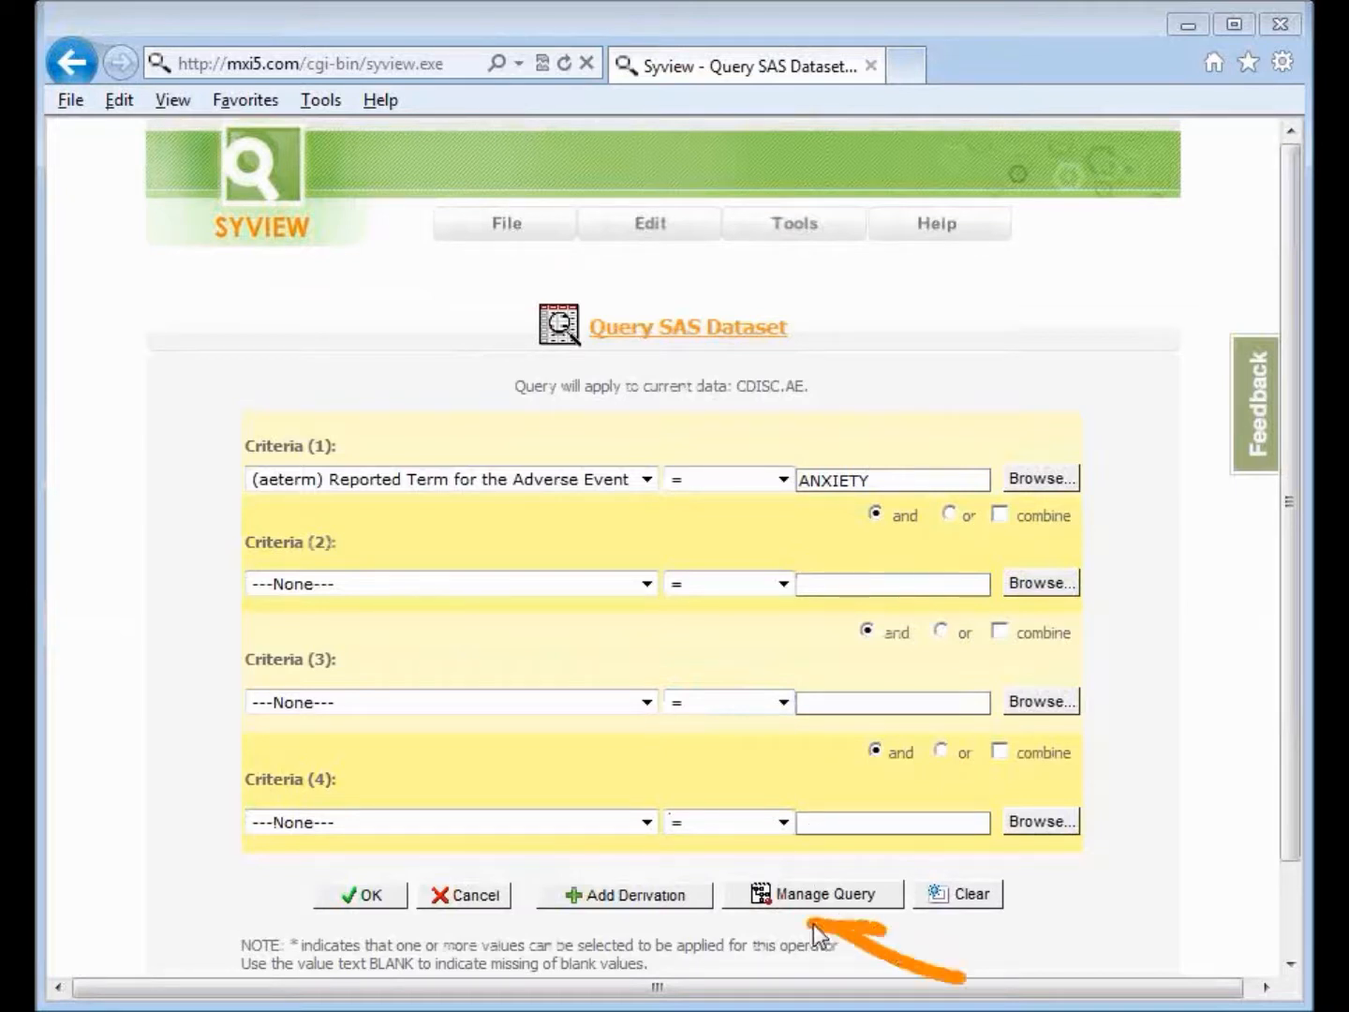
click(800, 898)
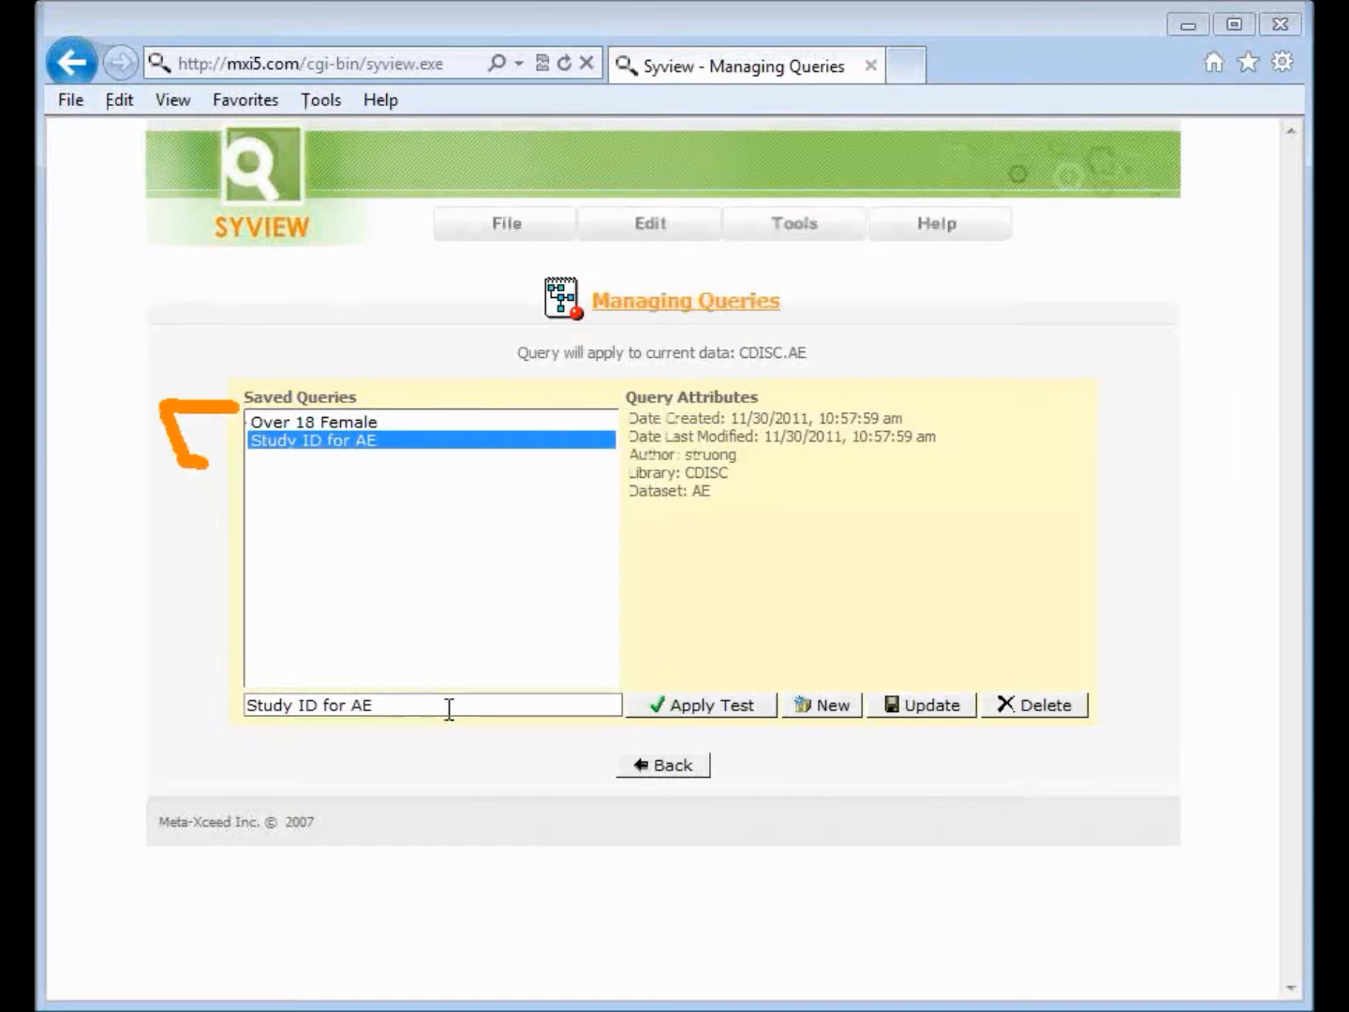
drag(450, 710, 217, 741)
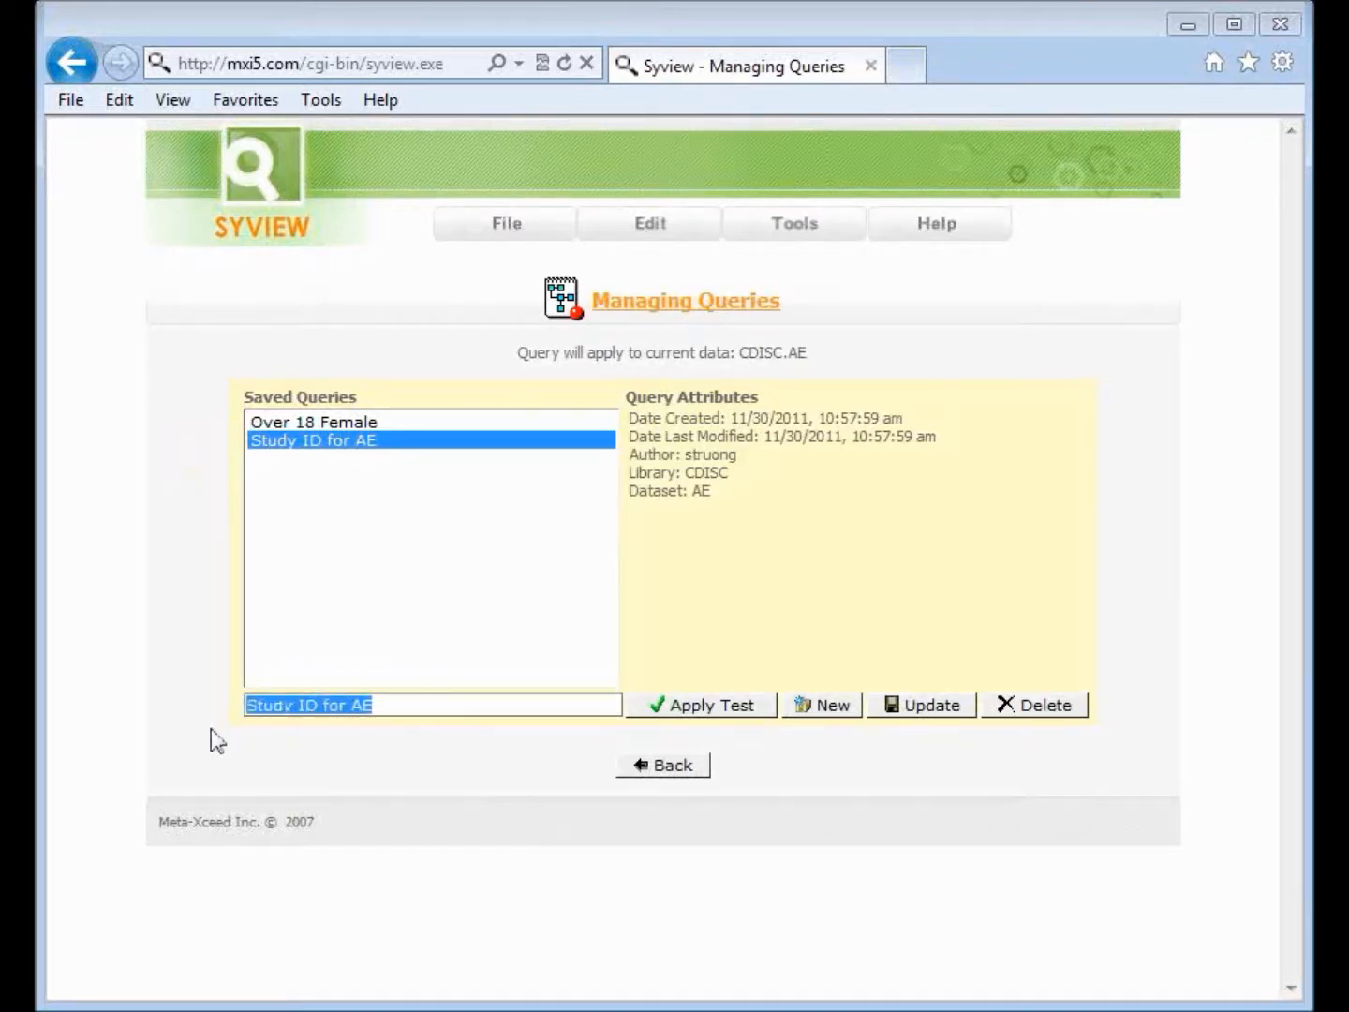
text(AE Terms)
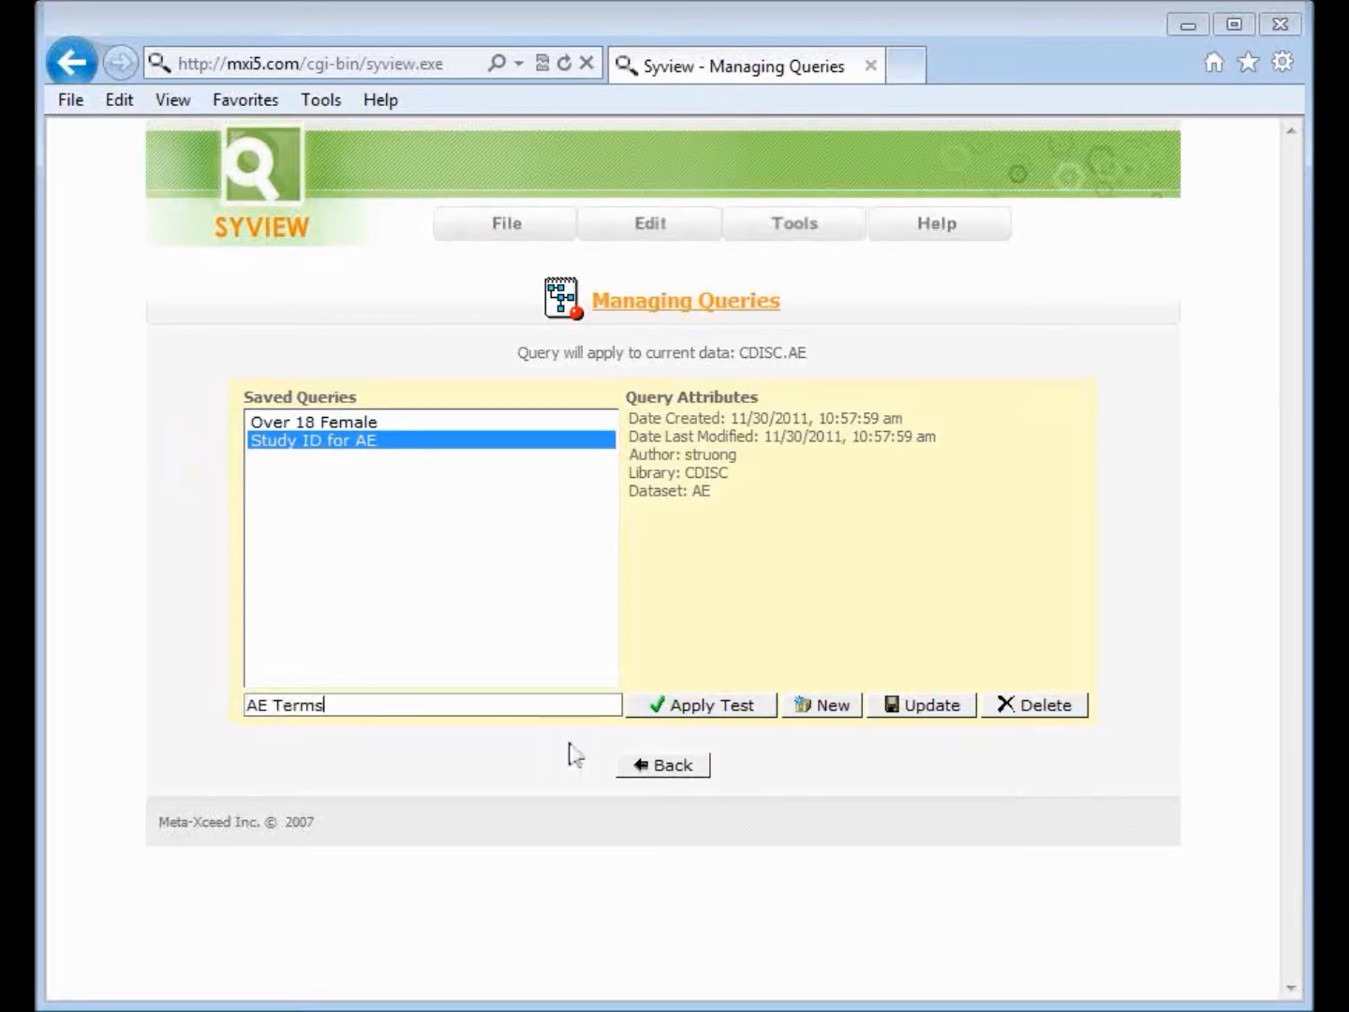
drag(846, 666, 970, 588)
mouse_move(846, 625)
mouse_down()
mouse_move(838, 657)
mouse_move(894, 680)
mouse_up()
click(834, 712)
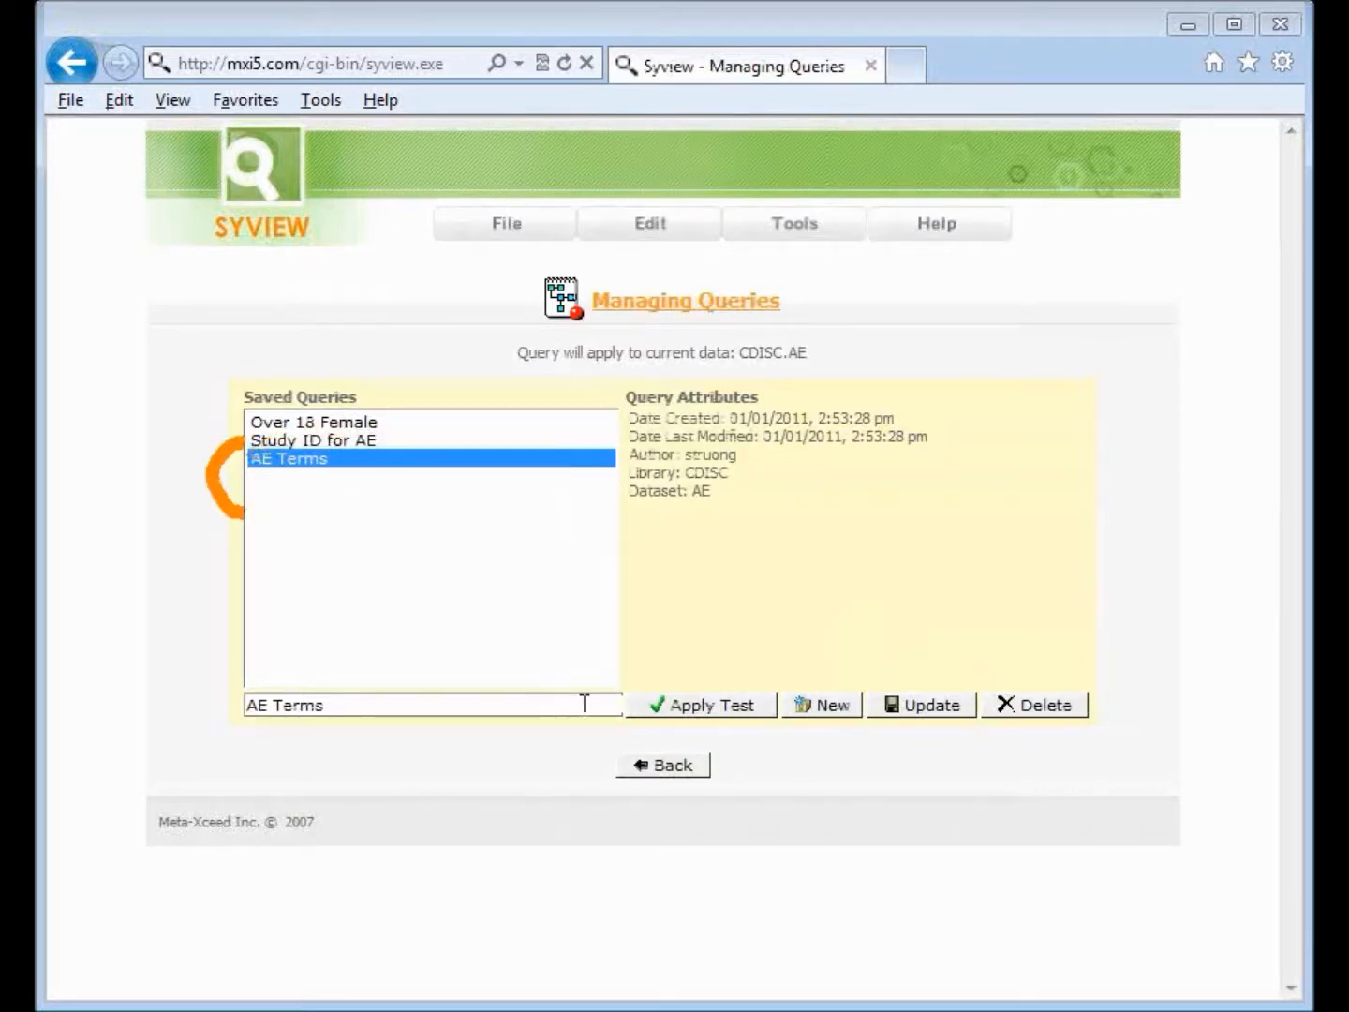
Review the current criteria, reopen the saved queries and apply Study ID for AE to the query form.
click(688, 771)
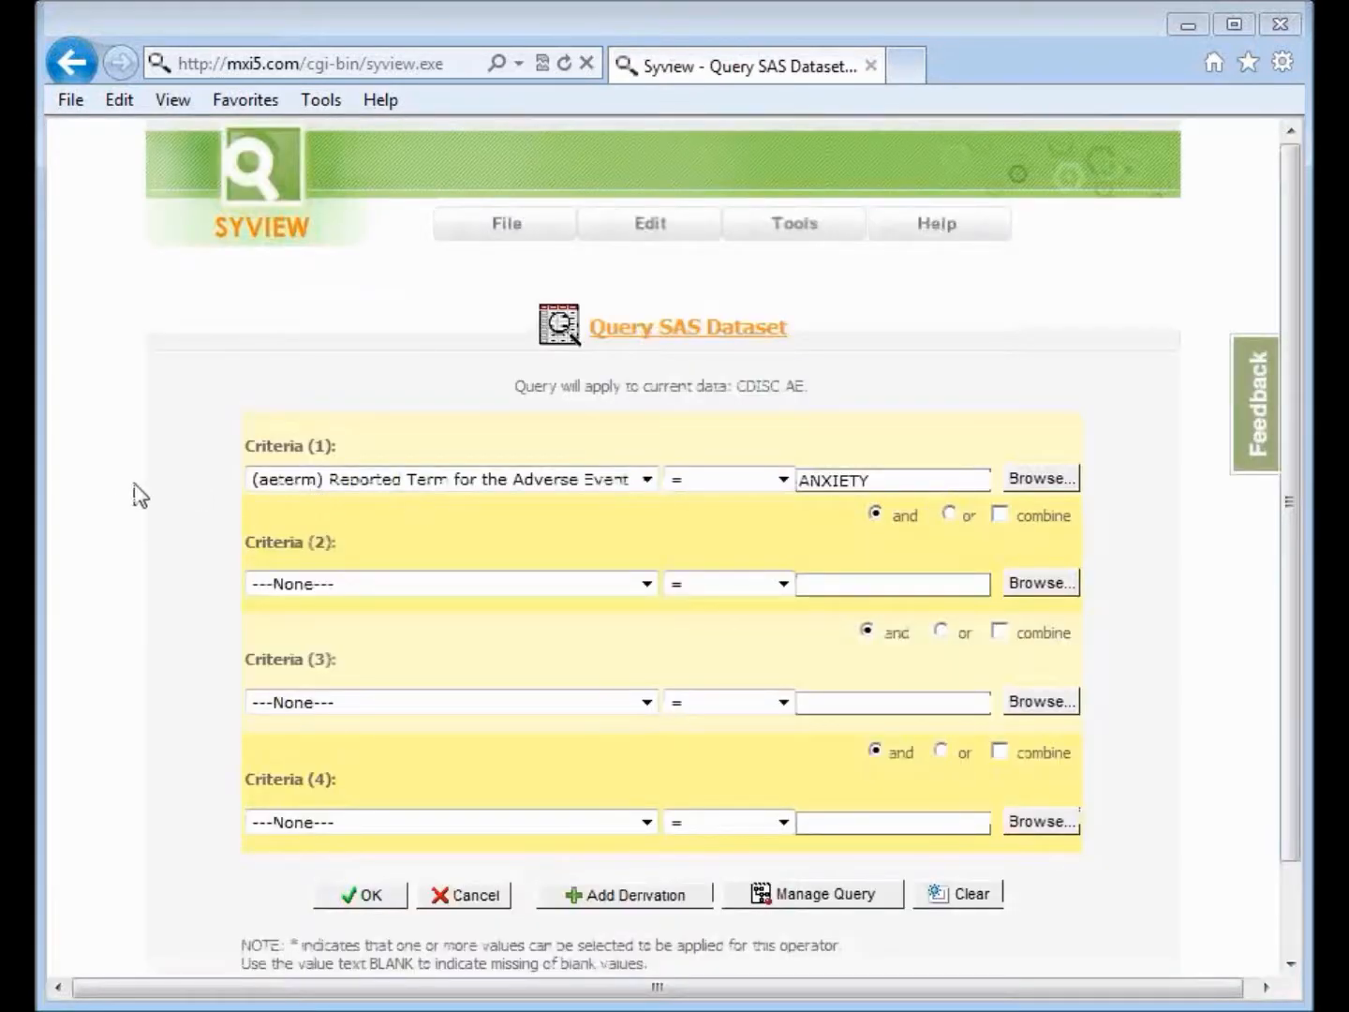
drag(108, 500, 244, 480)
drag(272, 493, 231, 530)
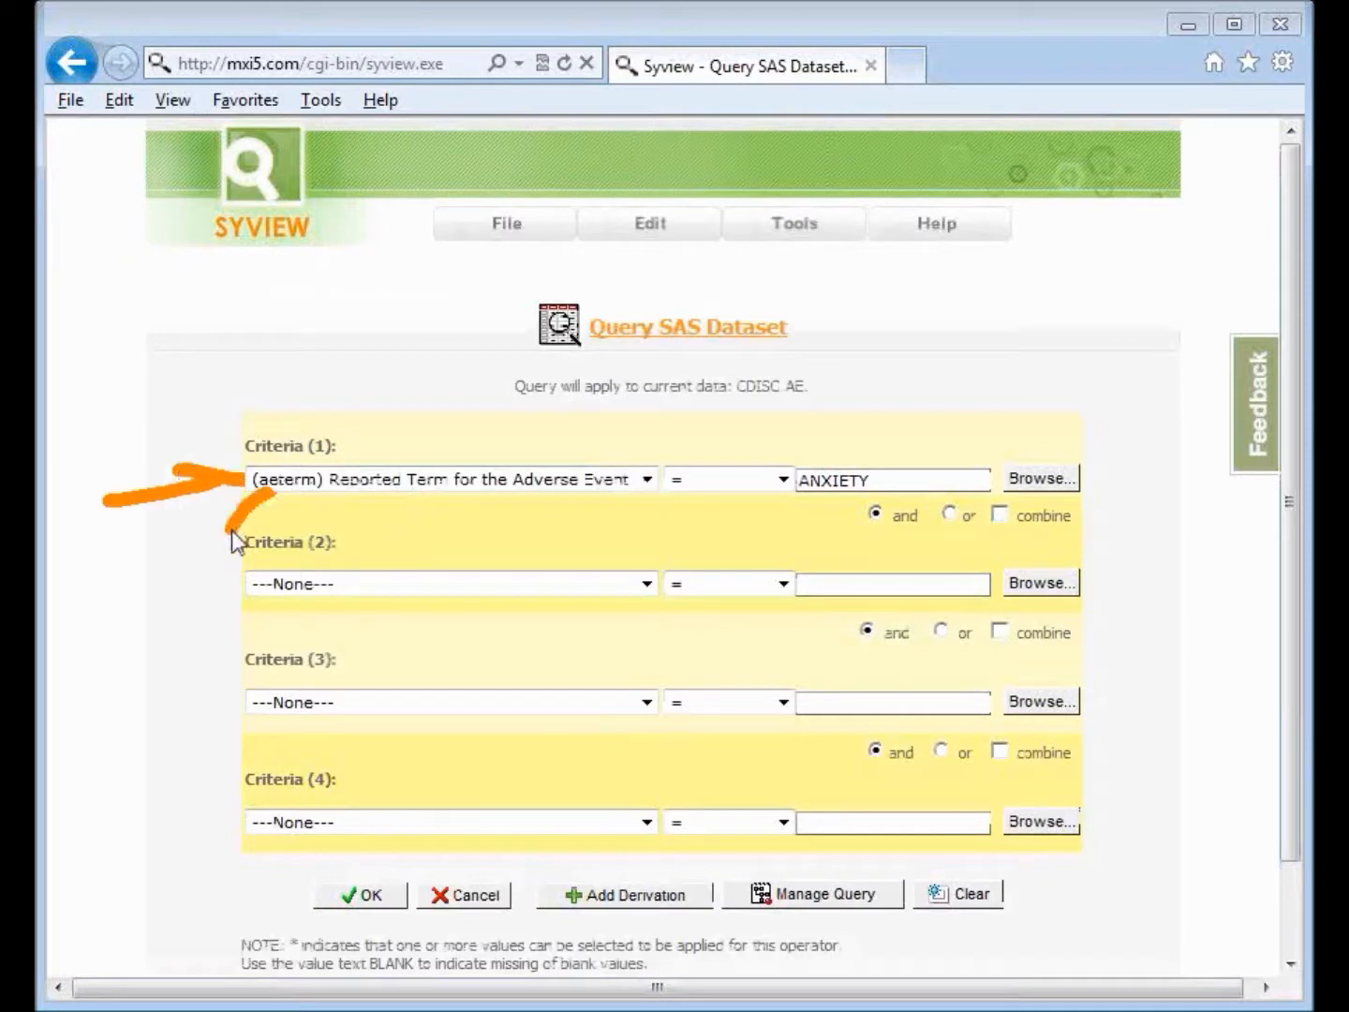
click(861, 902)
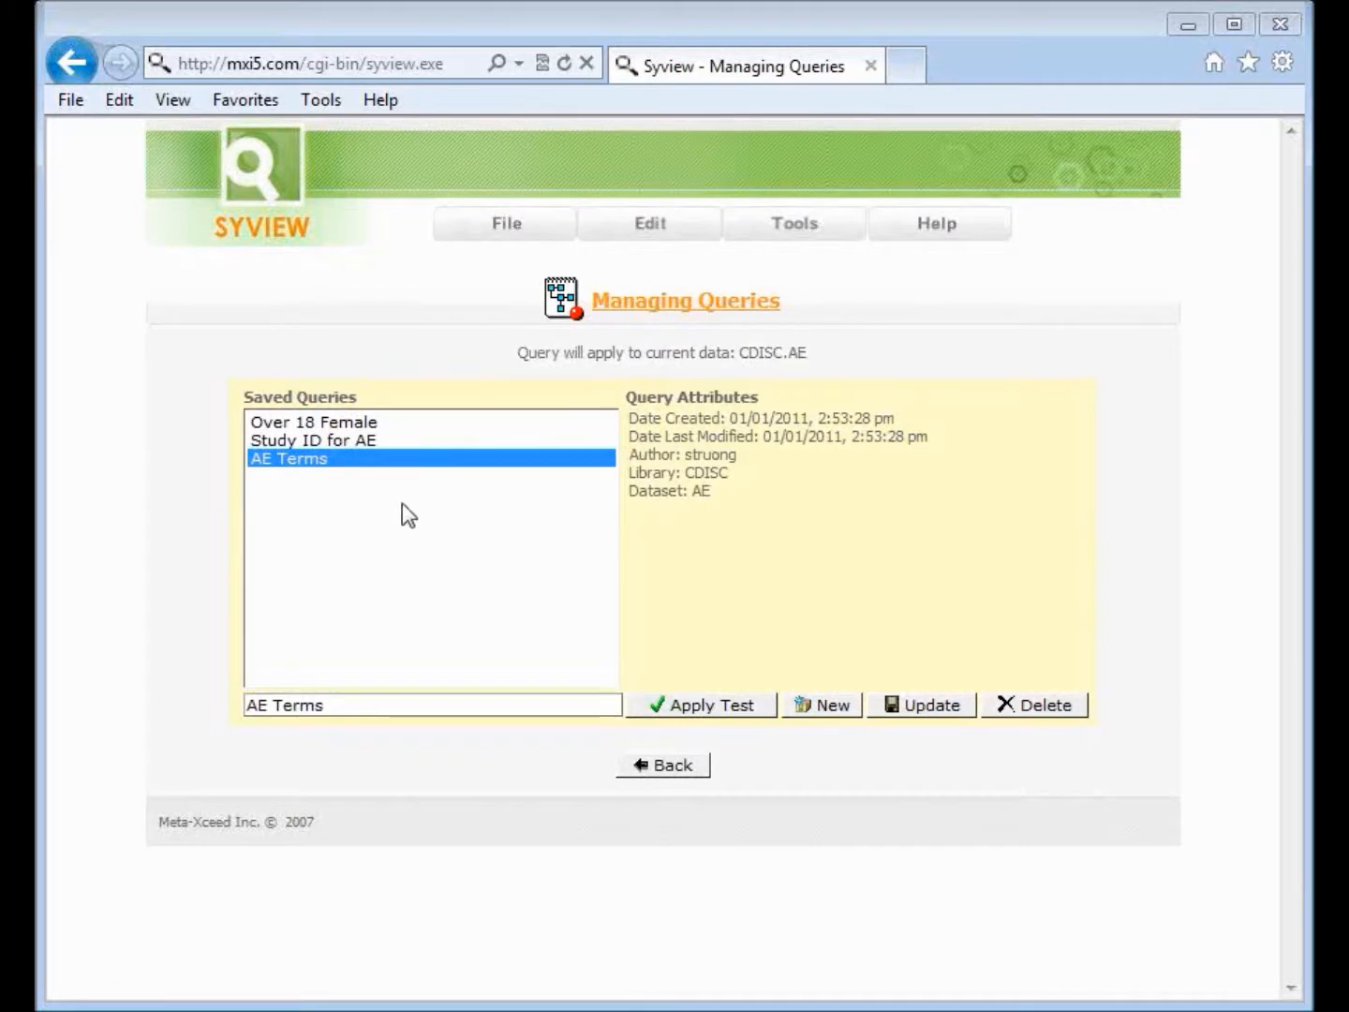
click(360, 438)
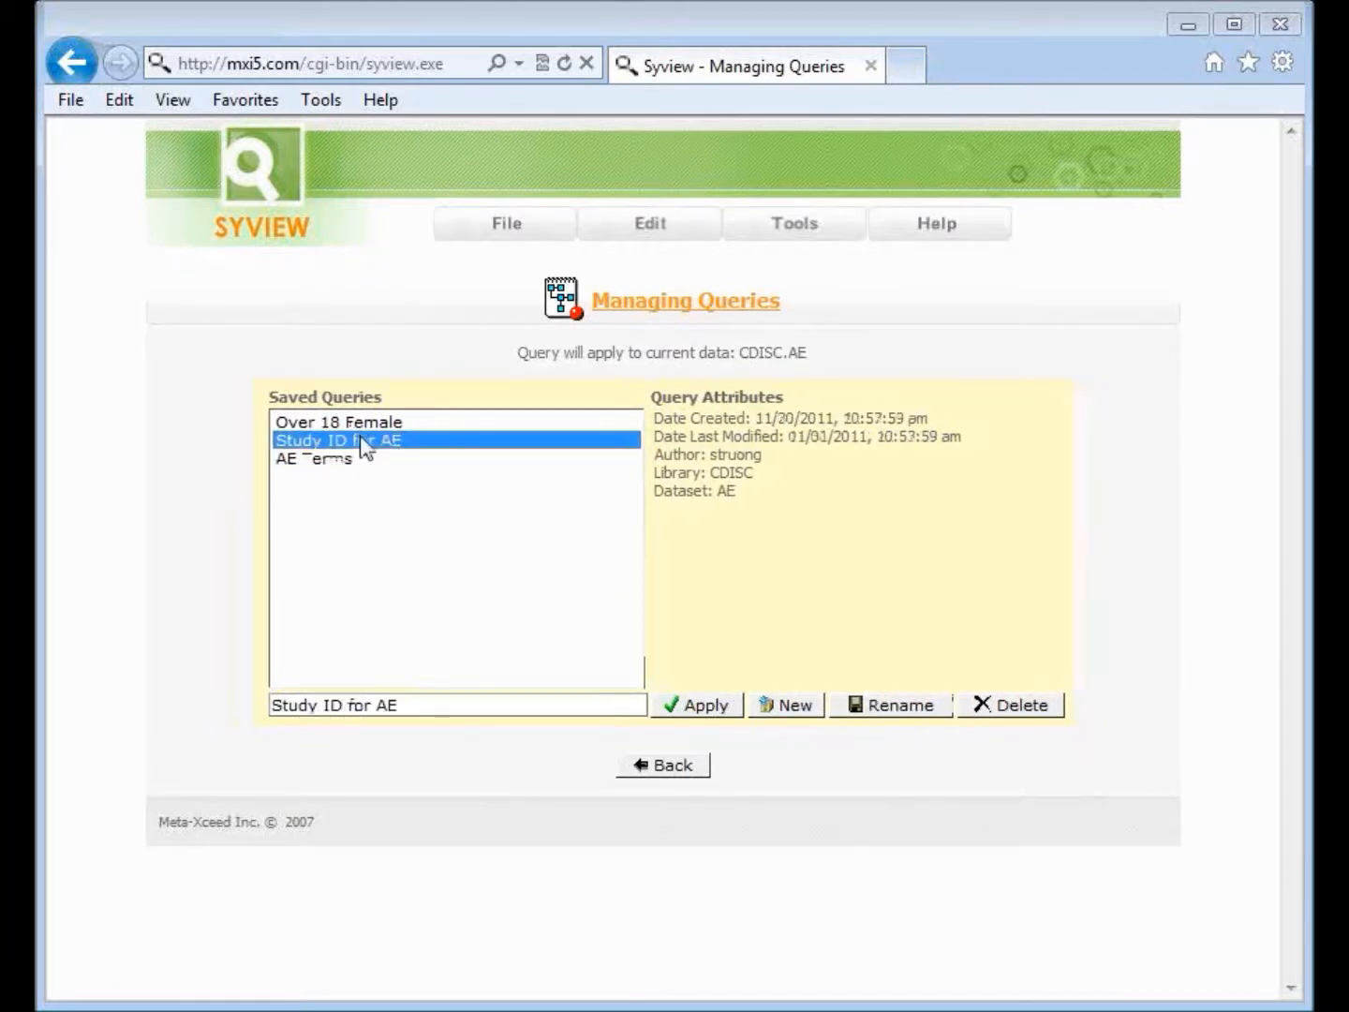
click(688, 707)
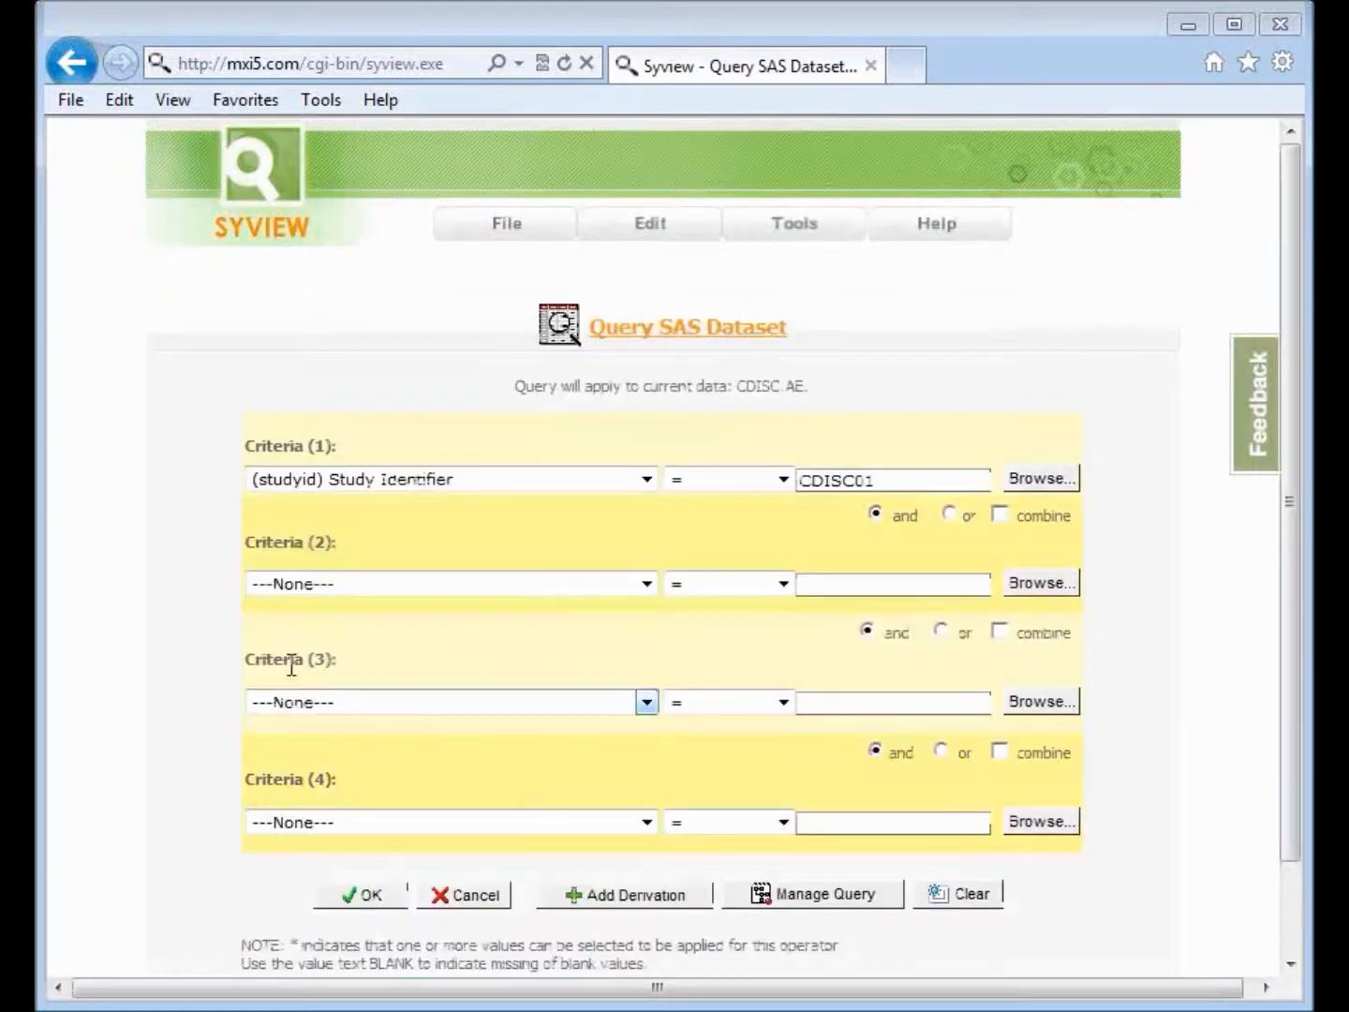
mouse_move(241, 435)
mouse_down()
mouse_move(201, 479)
mouse_move(215, 519)
mouse_up()
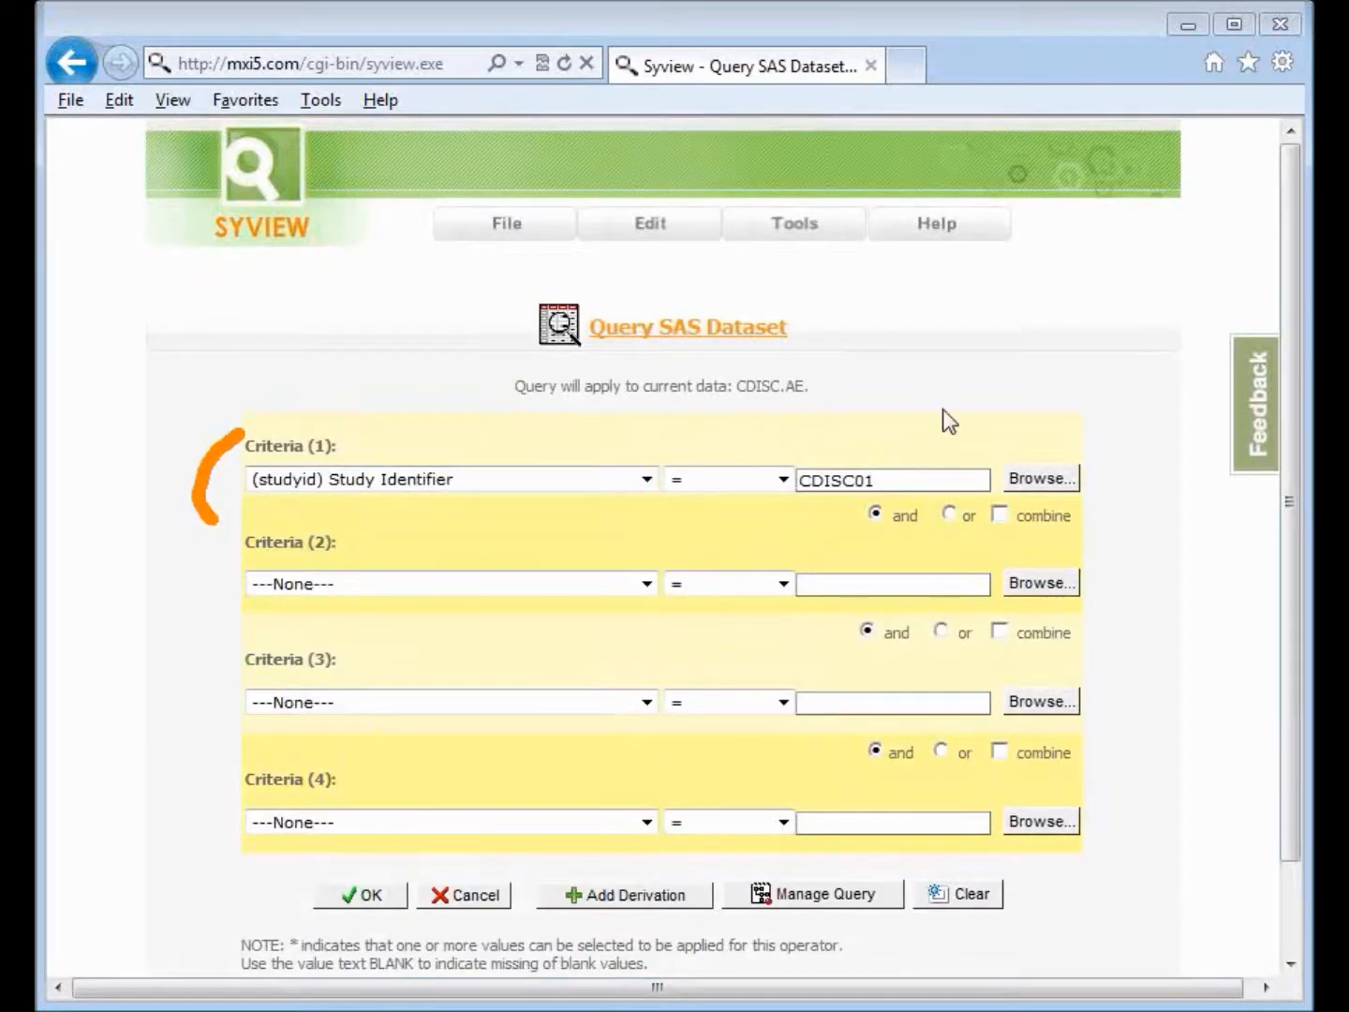
drag(850, 454, 913, 460)
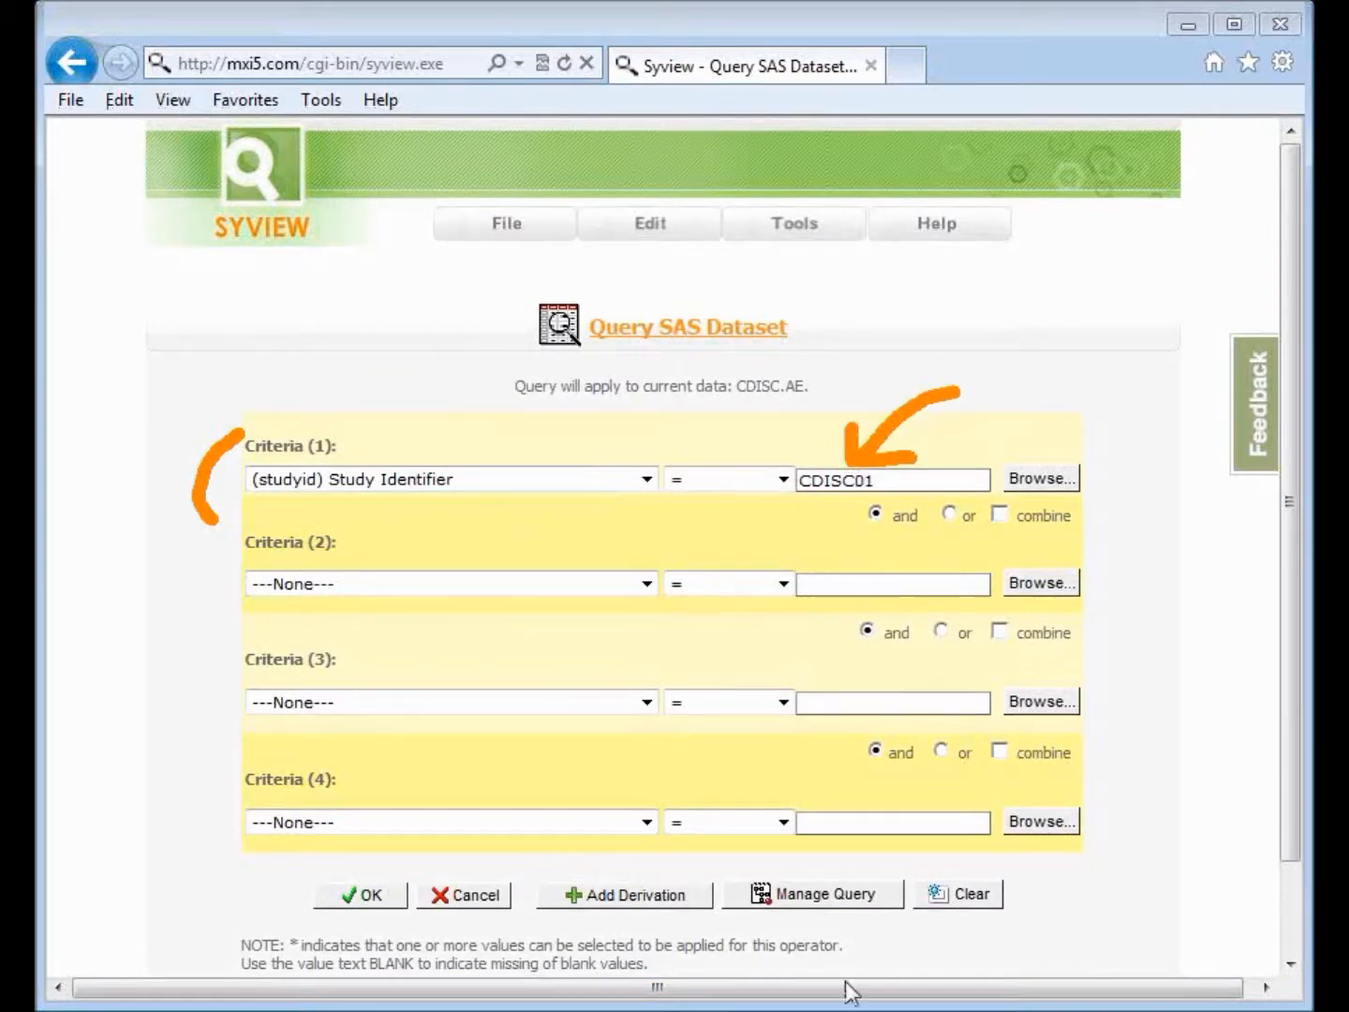
Reopen the saved queries and load AE Terms into the query form.
click(839, 905)
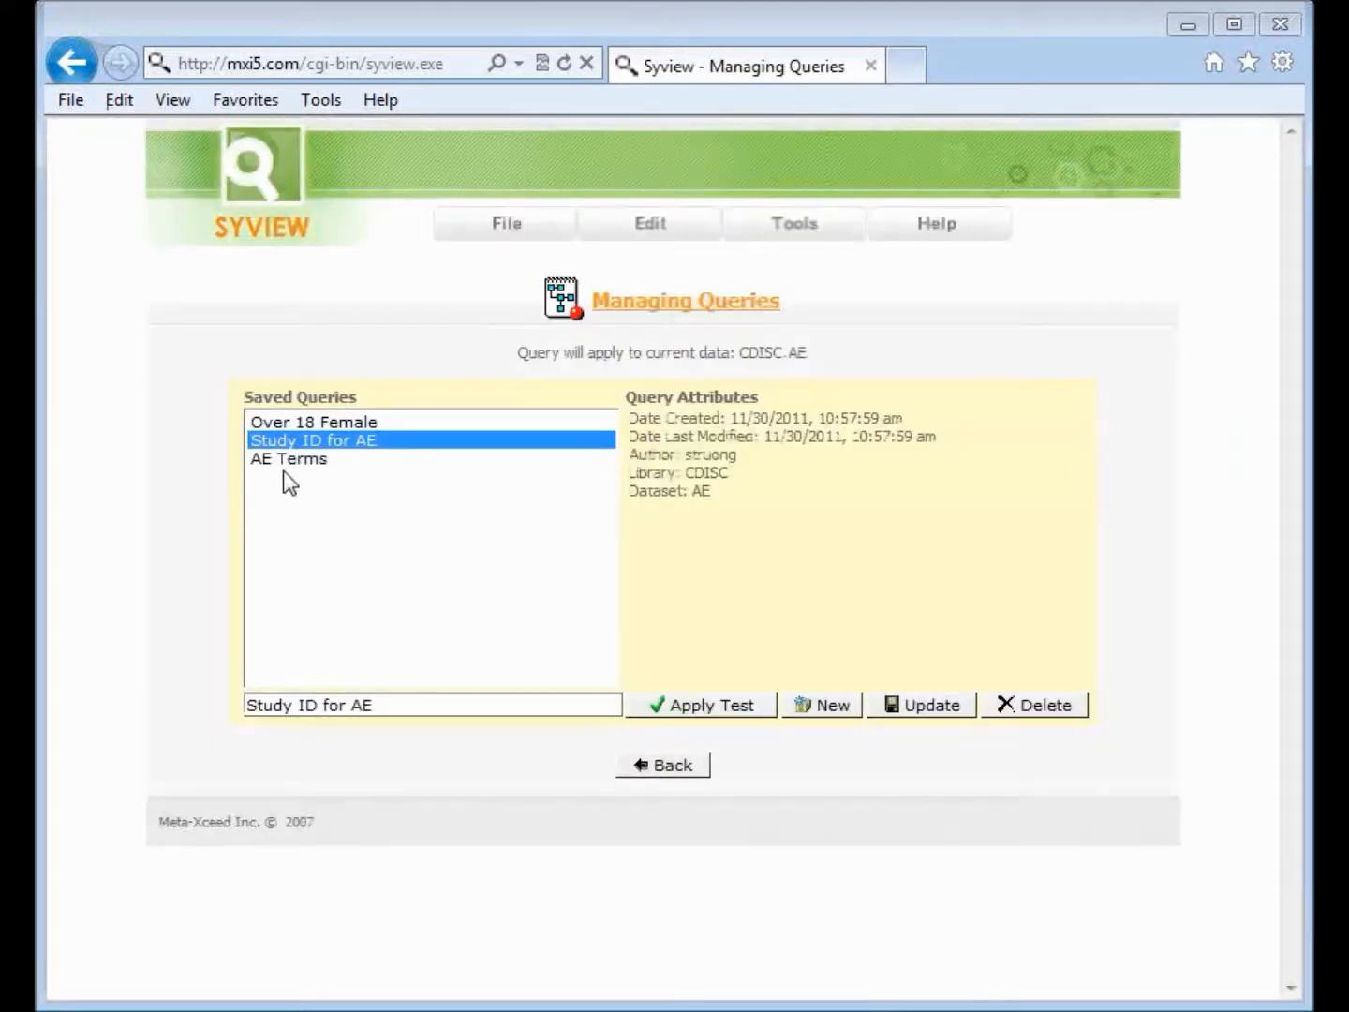
click(293, 459)
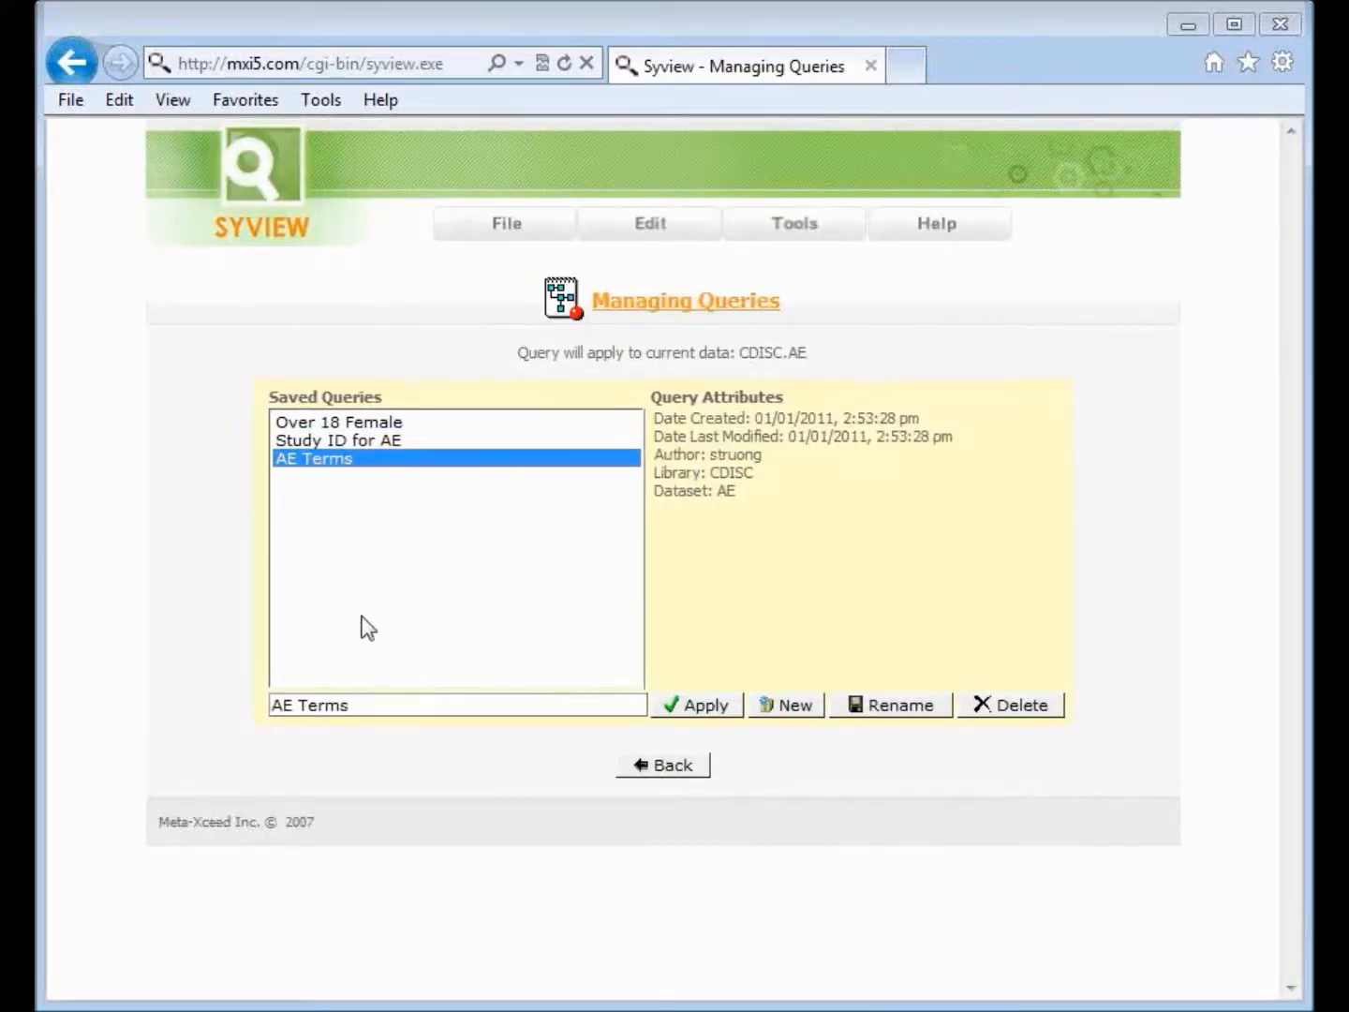
click(695, 708)
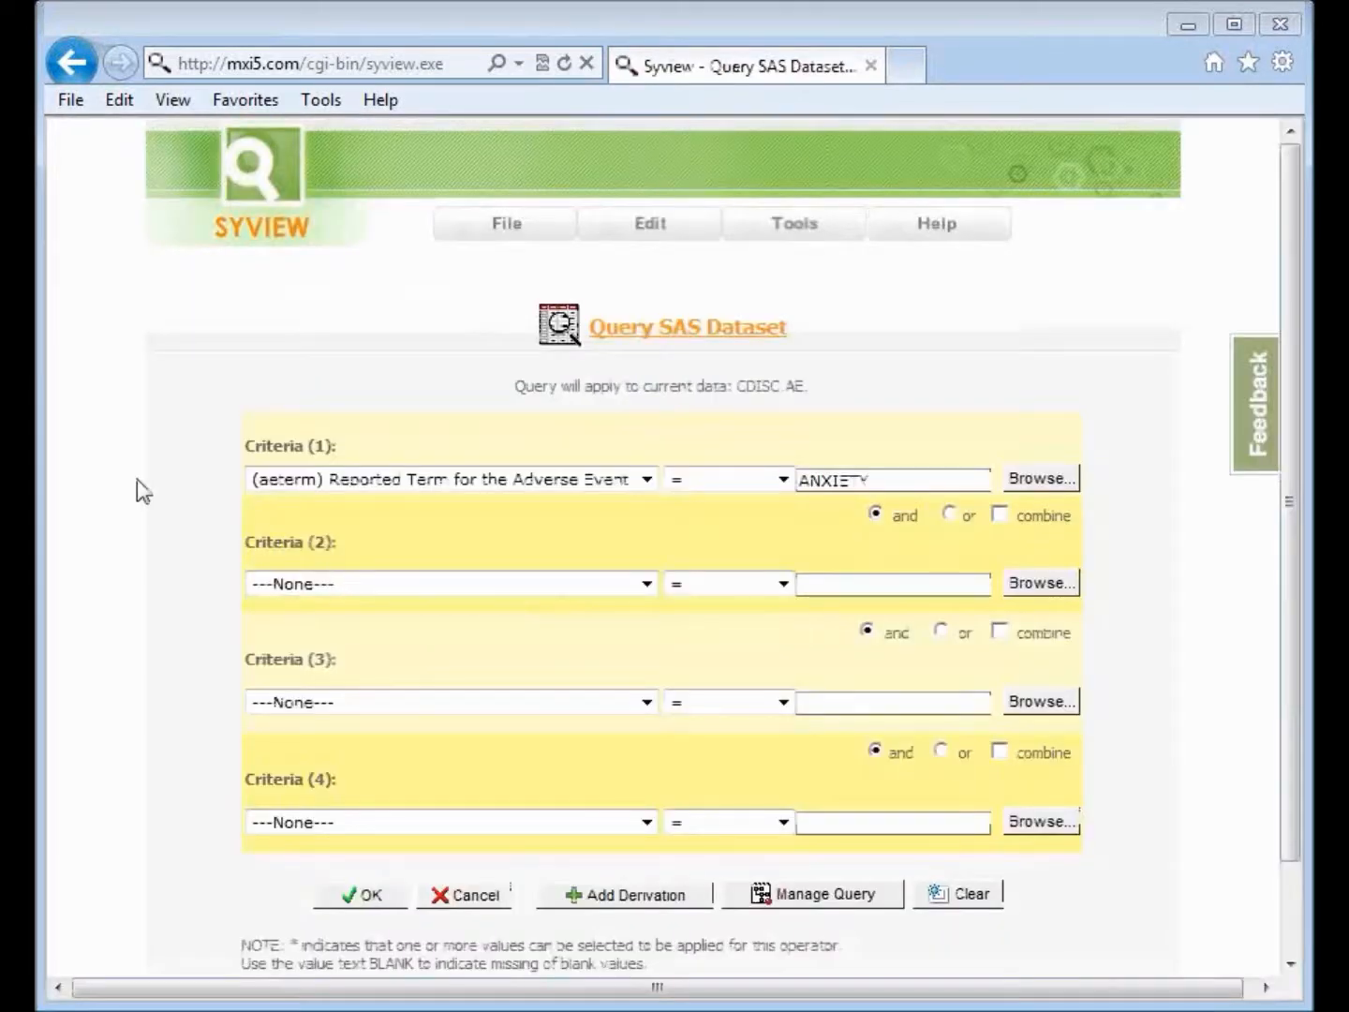
drag(94, 389, 207, 452)
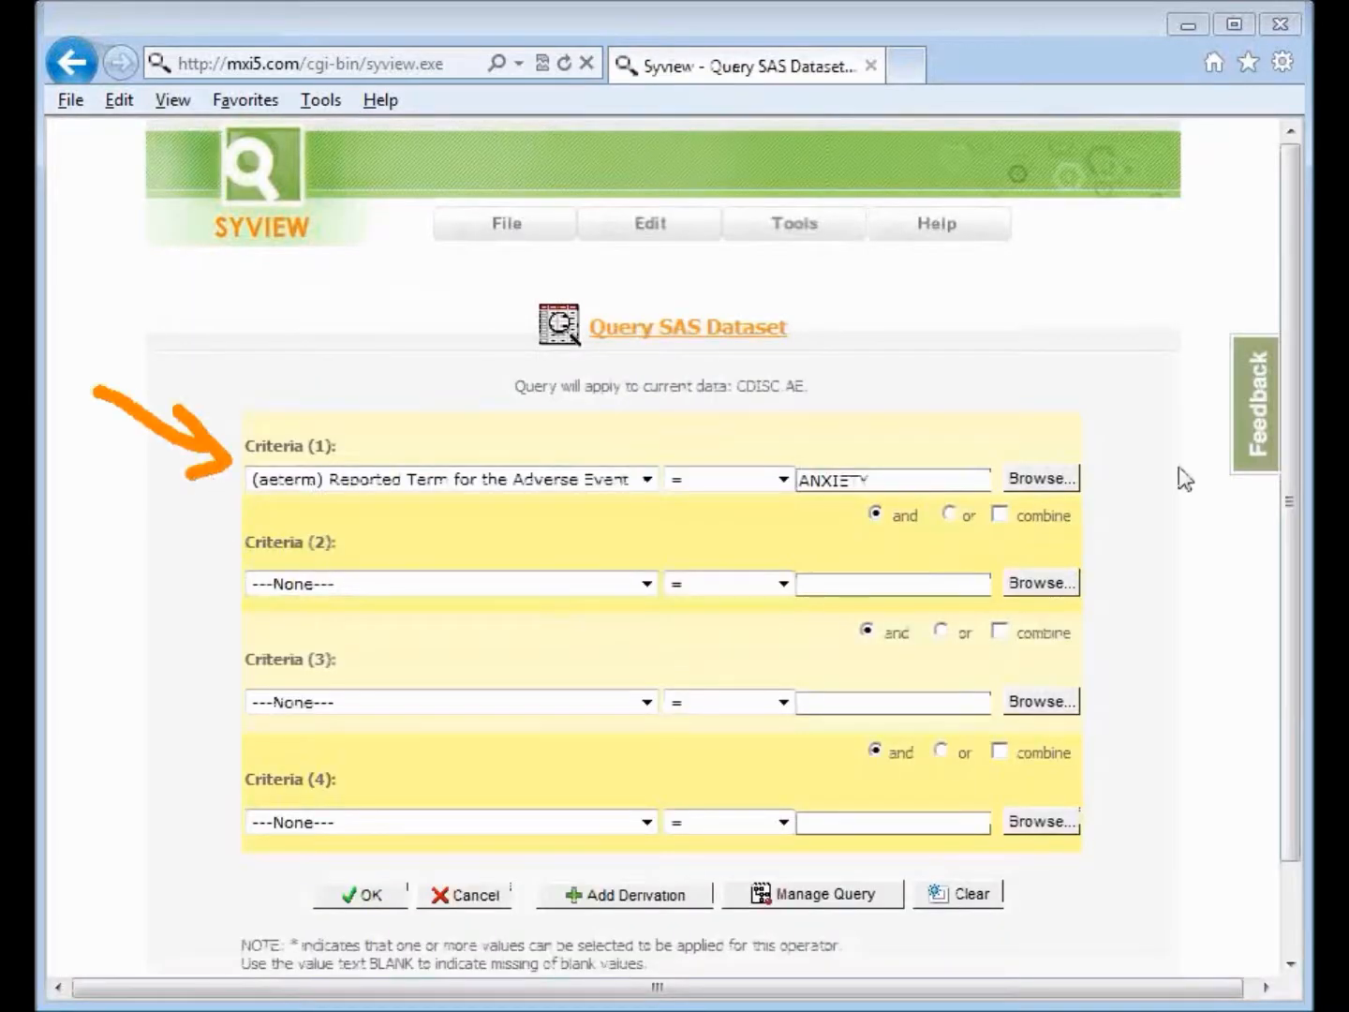
drag(1019, 384, 978, 414)
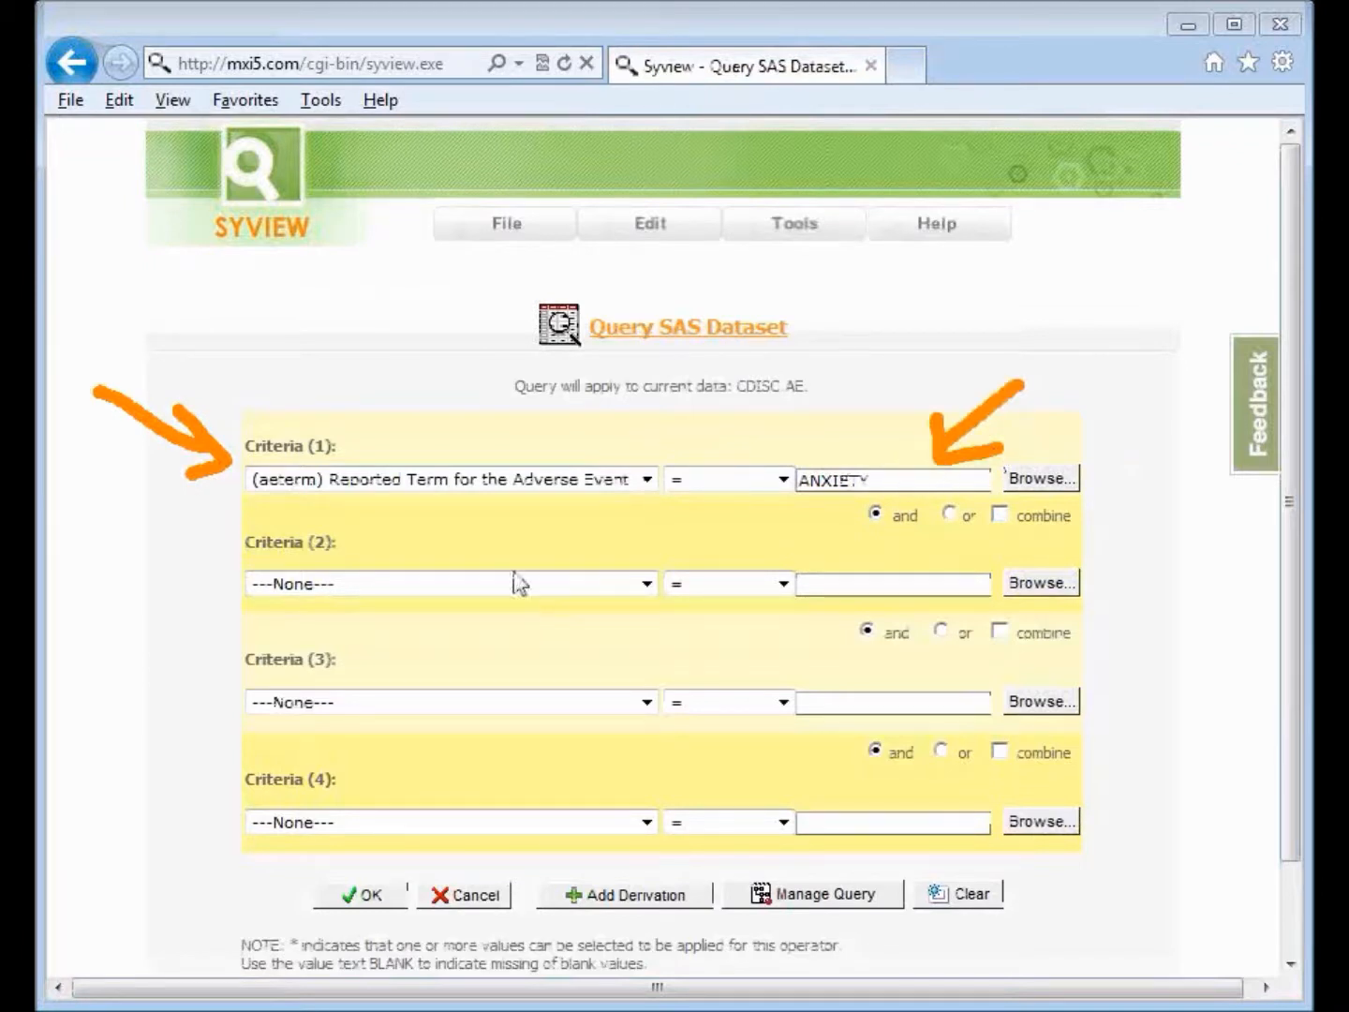
mouse_move(259, 433)
mouse_down()
mouse_move(200, 471)
mouse_move(249, 511)
mouse_up()
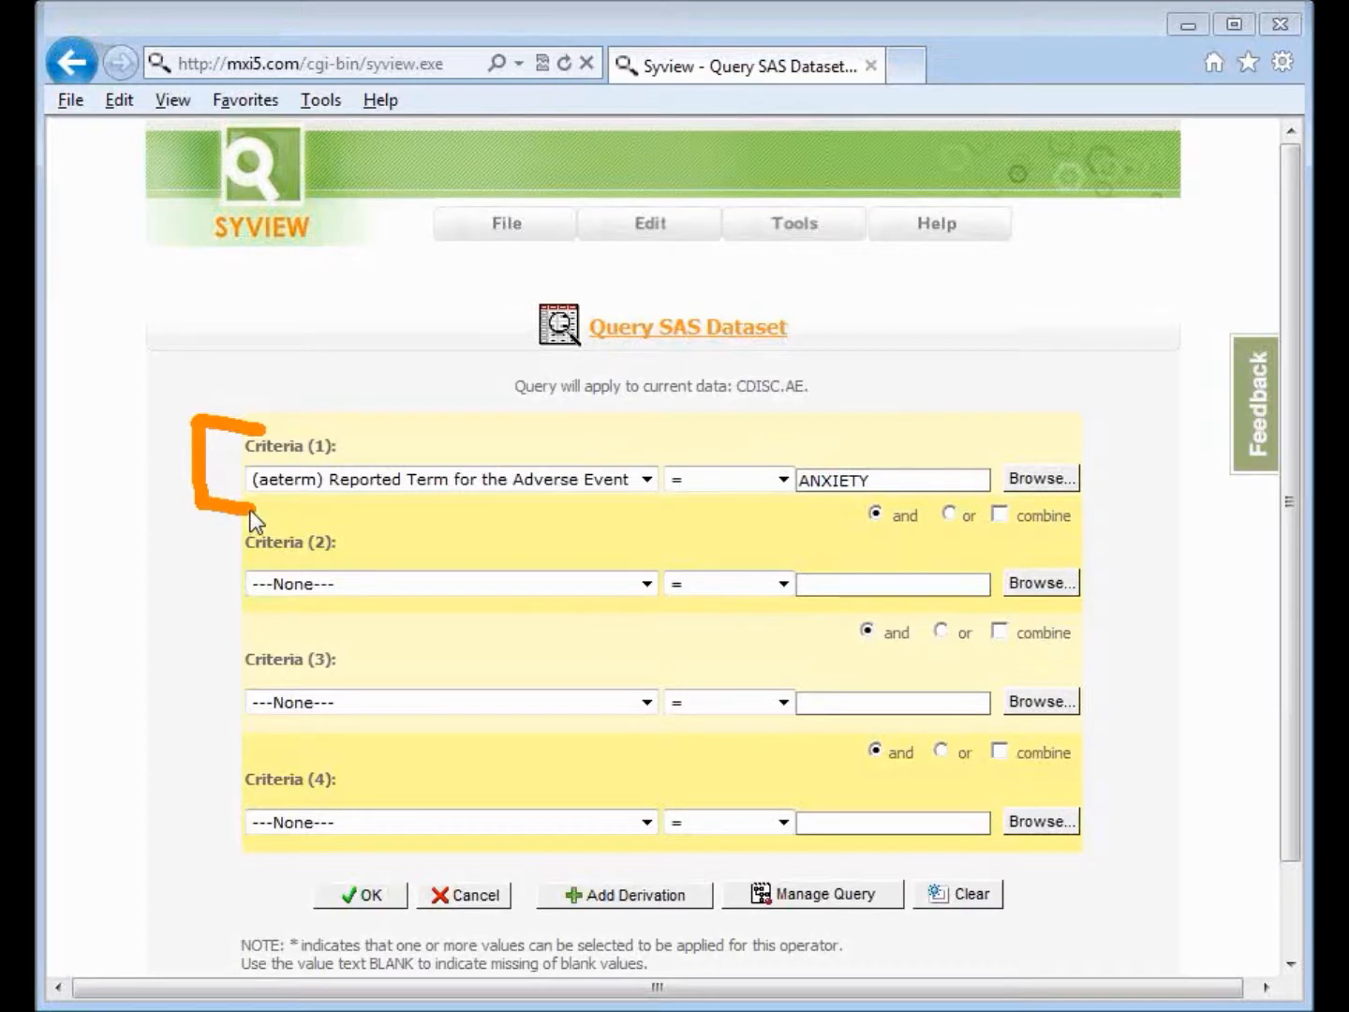
mouse_move(264, 418)
mouse_down()
mouse_move(200, 429)
mouse_move(201, 744)
mouse_up()
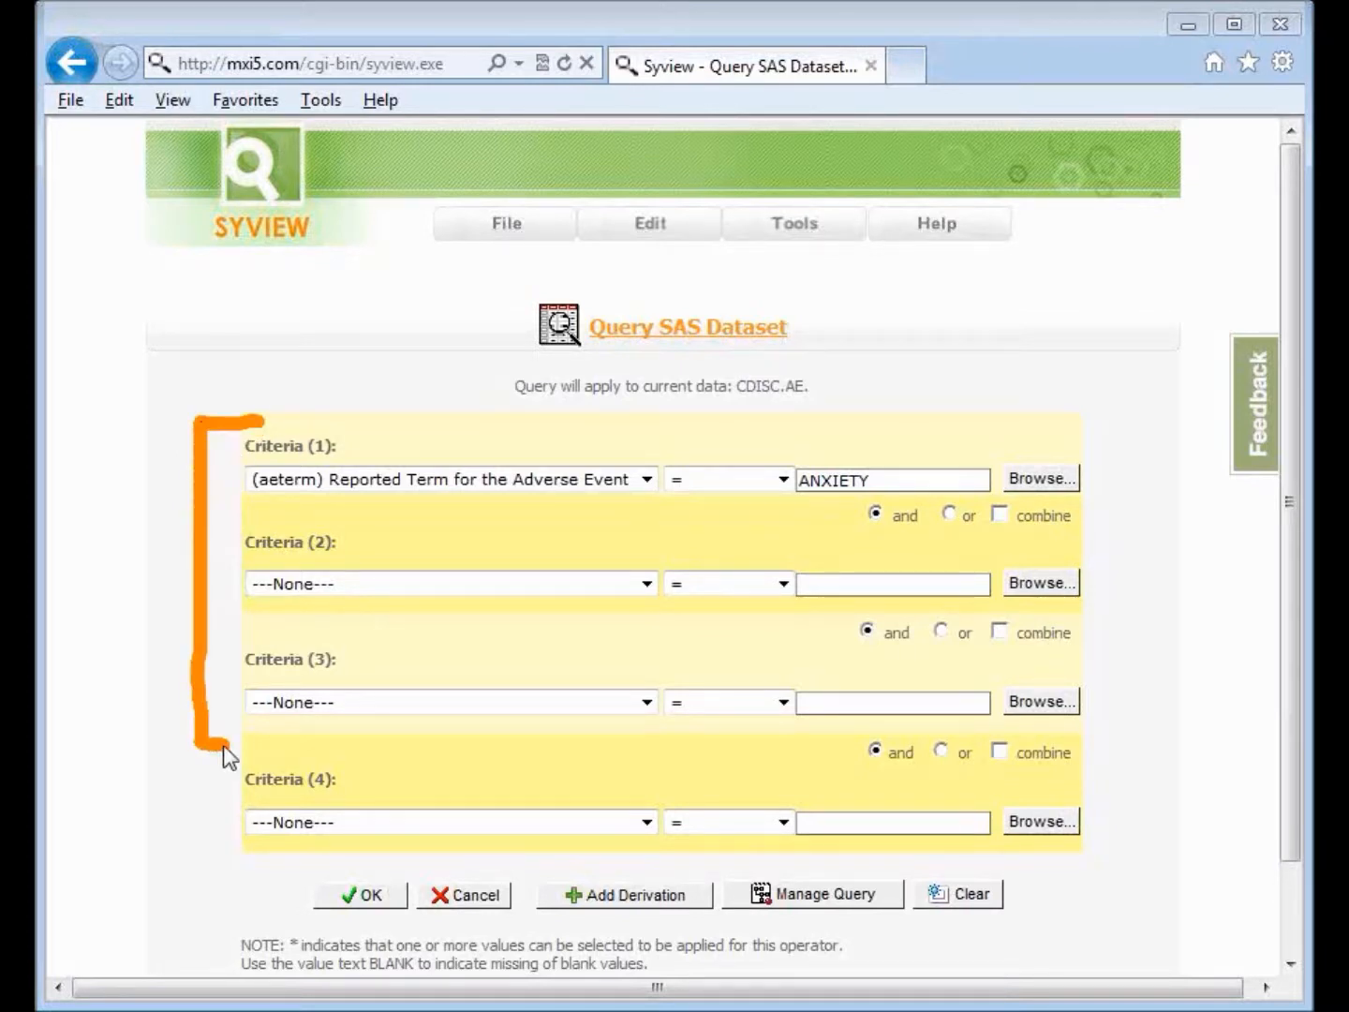
mouse_move(1035, 333)
mouse_down()
mouse_move(928, 458)
mouse_move(982, 458)
mouse_up()
key(Escape)
mouse_move(890, 938)
mouse_down()
mouse_move(870, 910)
mouse_move(865, 932)
mouse_up()
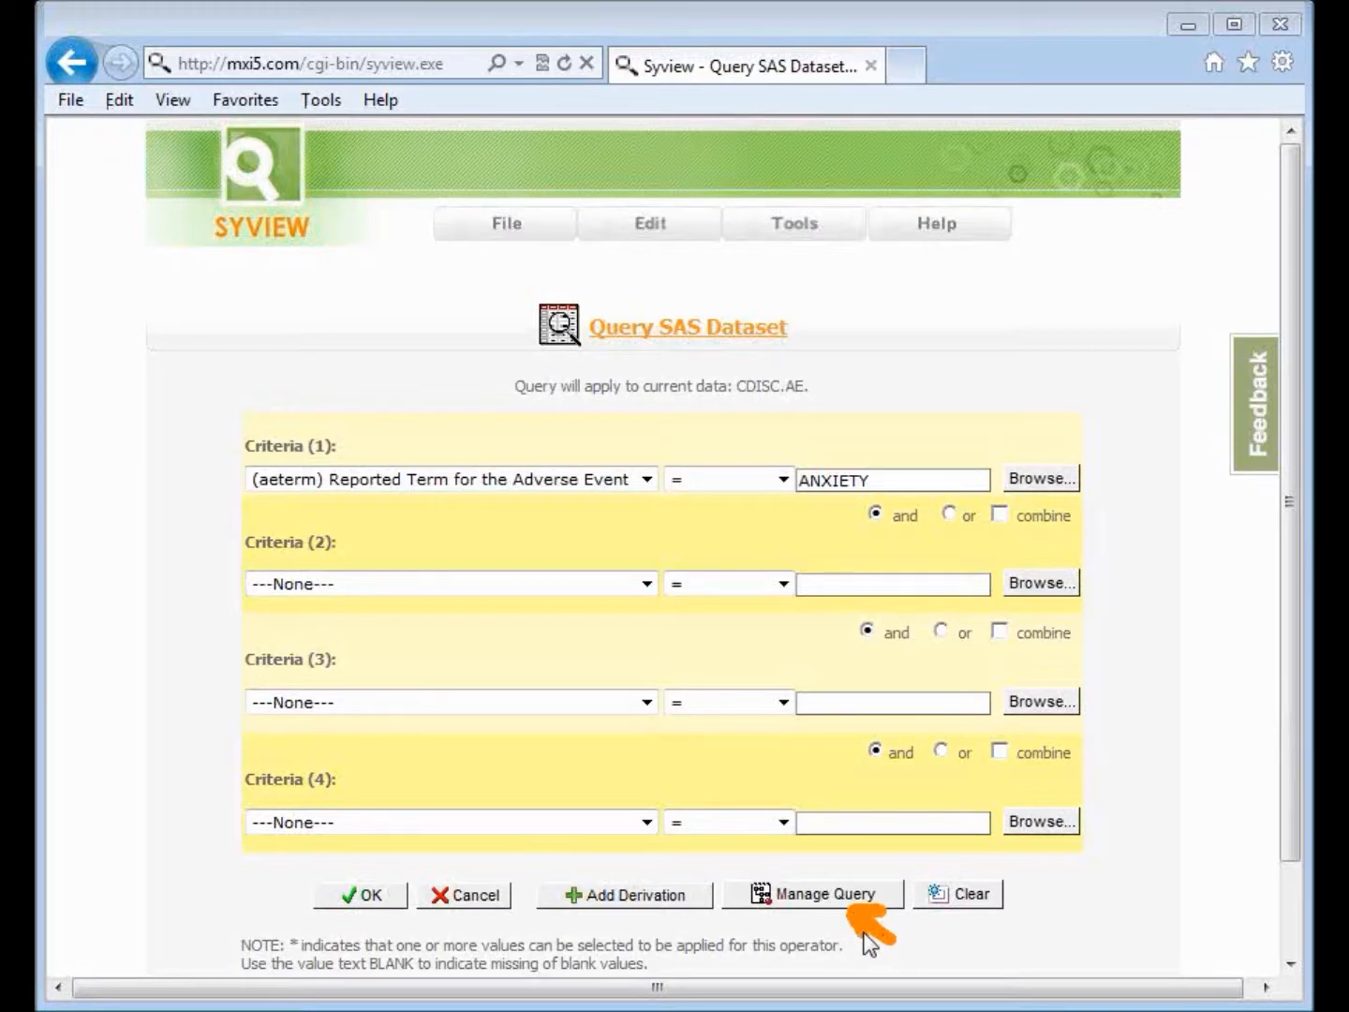
Clear all query criteria and refill them by applying the saved AE Terms query.
click(984, 896)
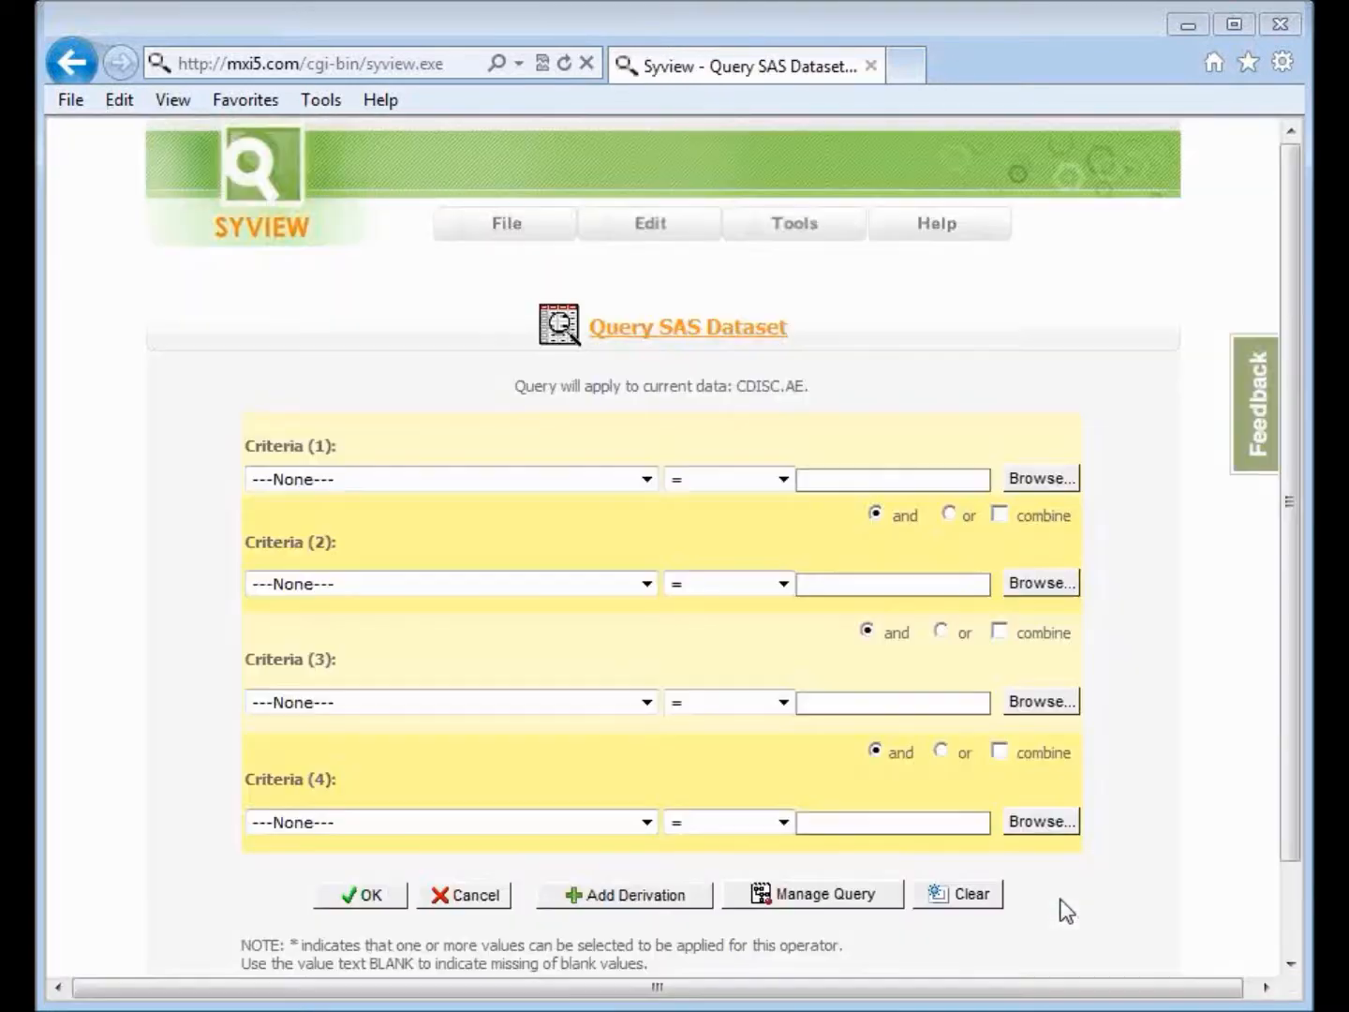
click(803, 896)
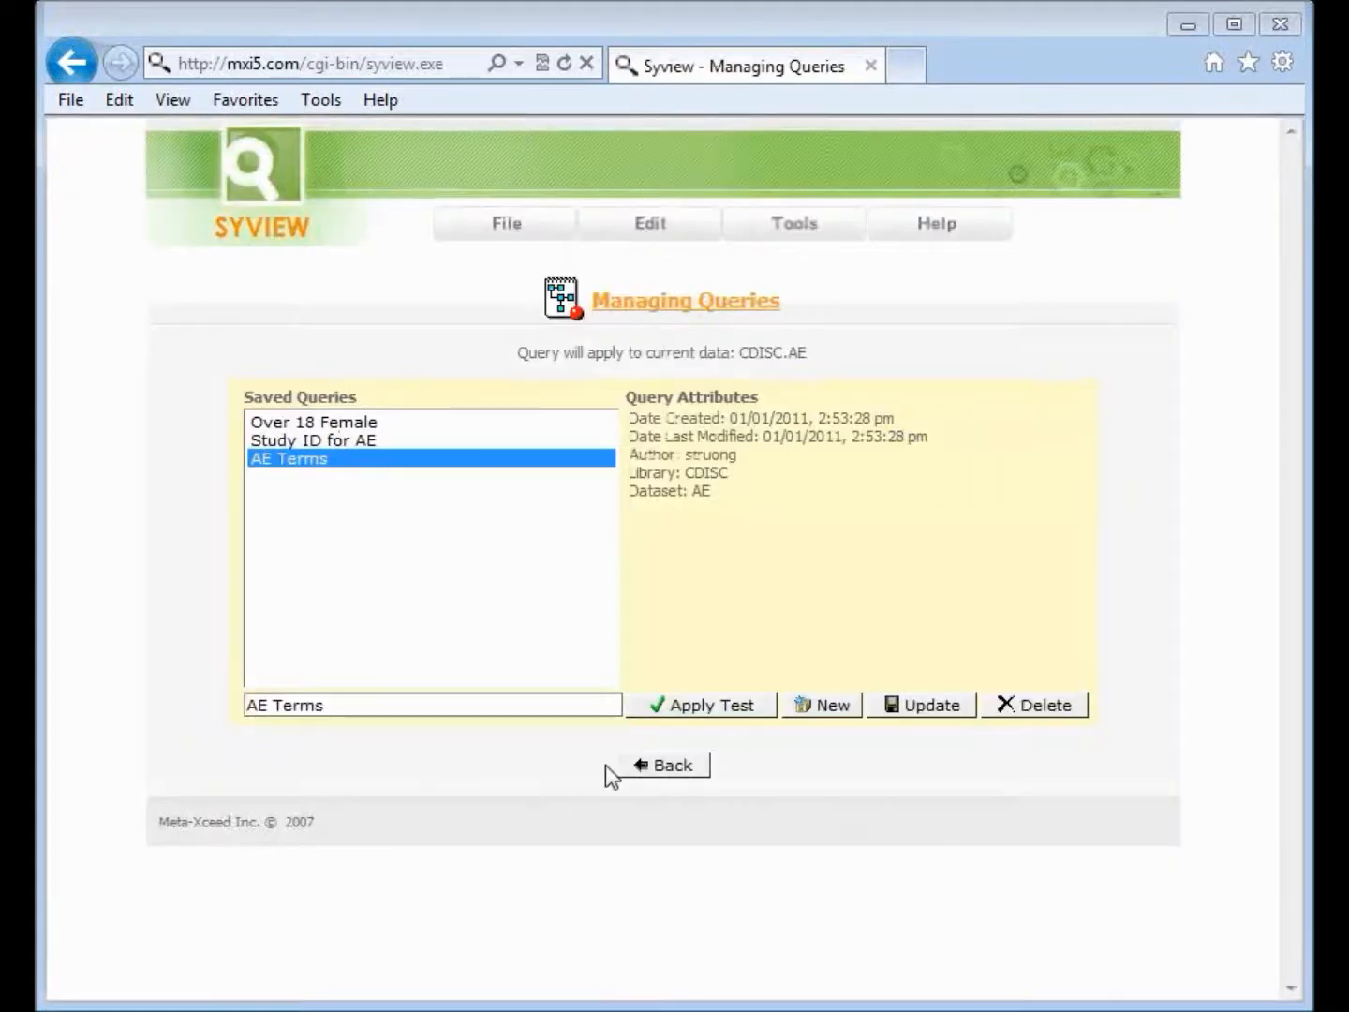
click(684, 705)
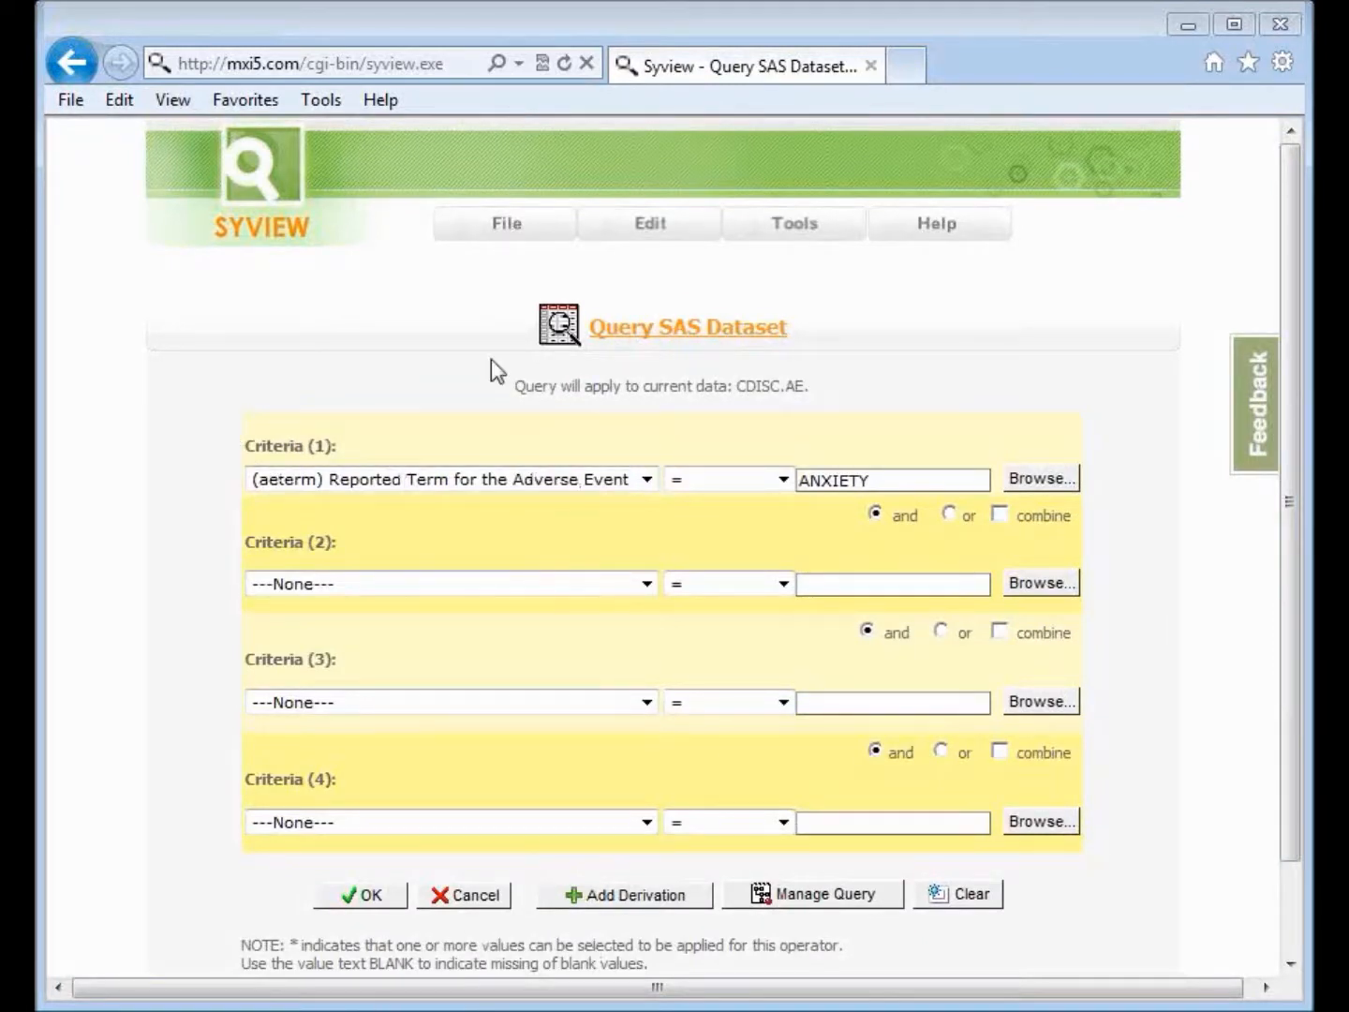
Leave the query form and examine the saved queries listed at the end of the CDISC library tree.
click(486, 897)
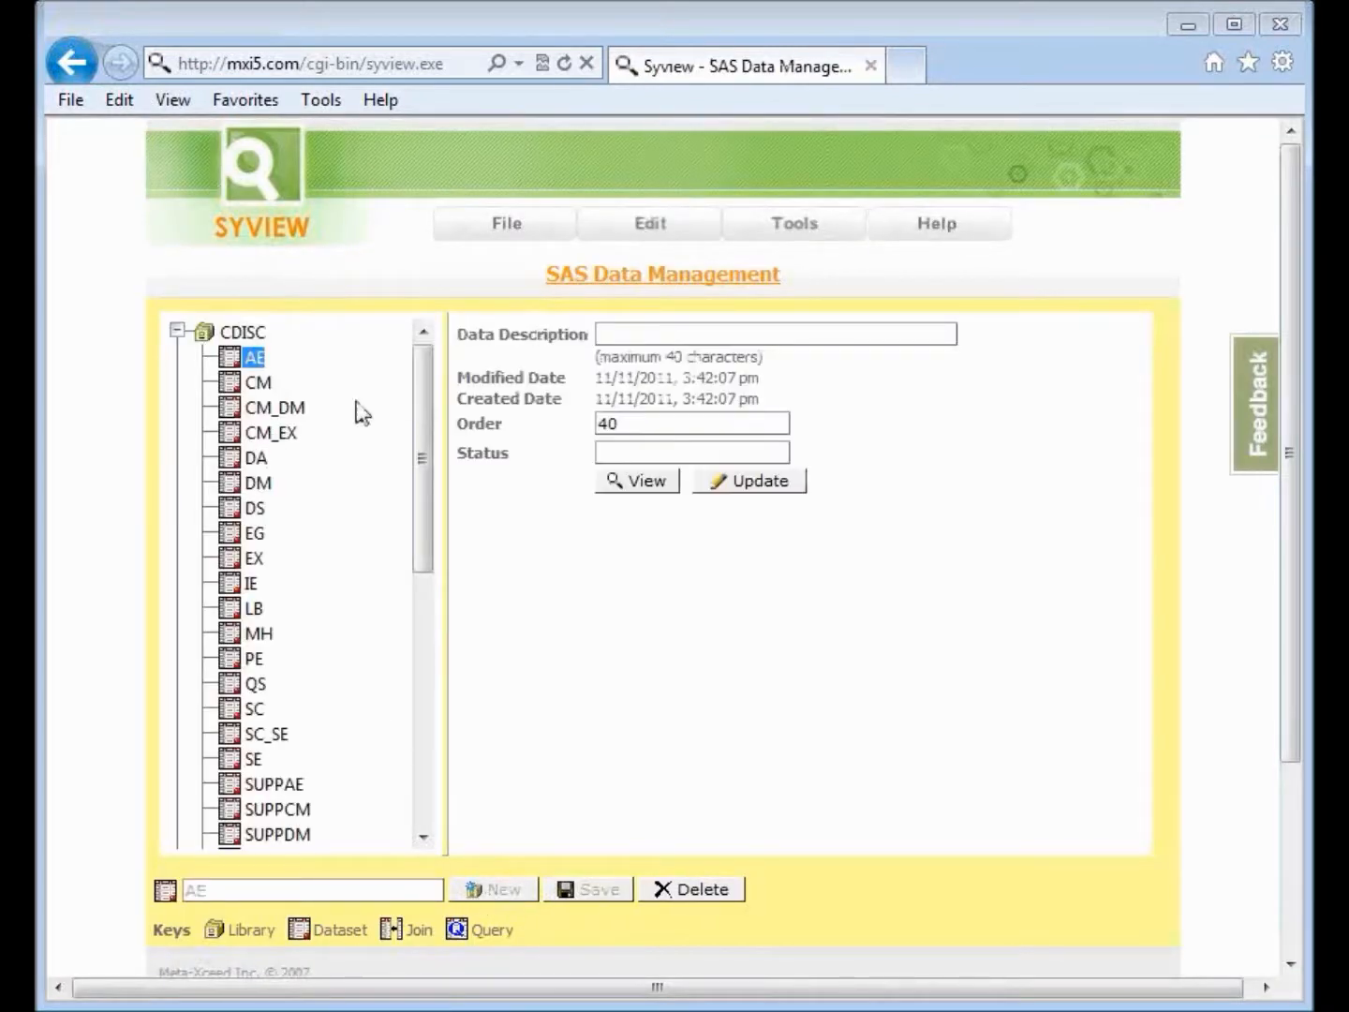
drag(420, 426, 423, 668)
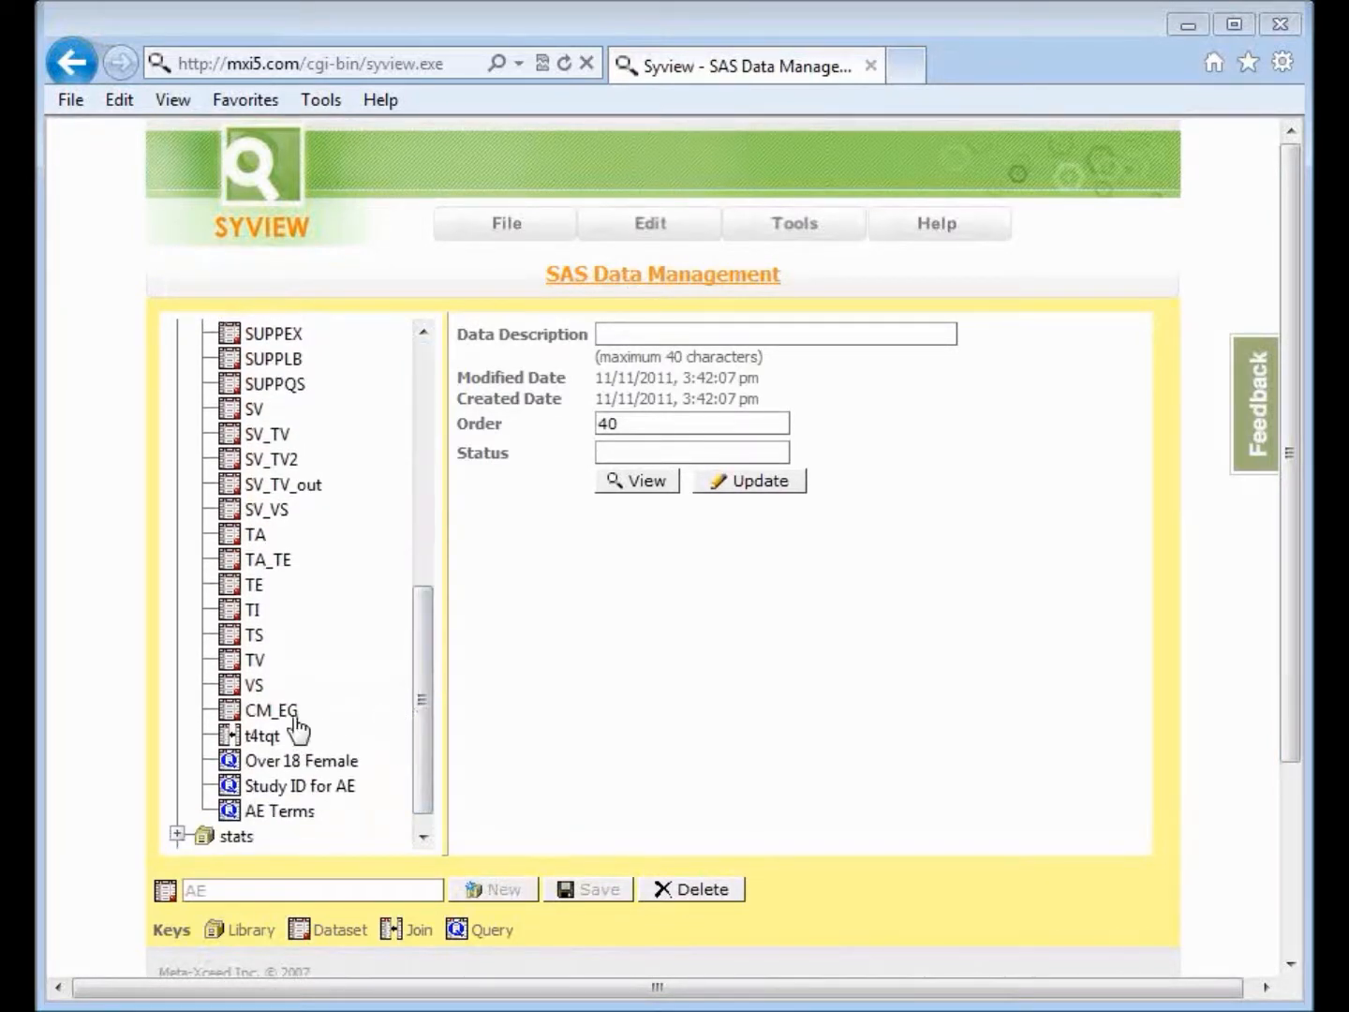
mouse_move(322, 418)
mouse_down()
mouse_move(389, 450)
mouse_move(369, 684)
mouse_move(302, 675)
mouse_up()
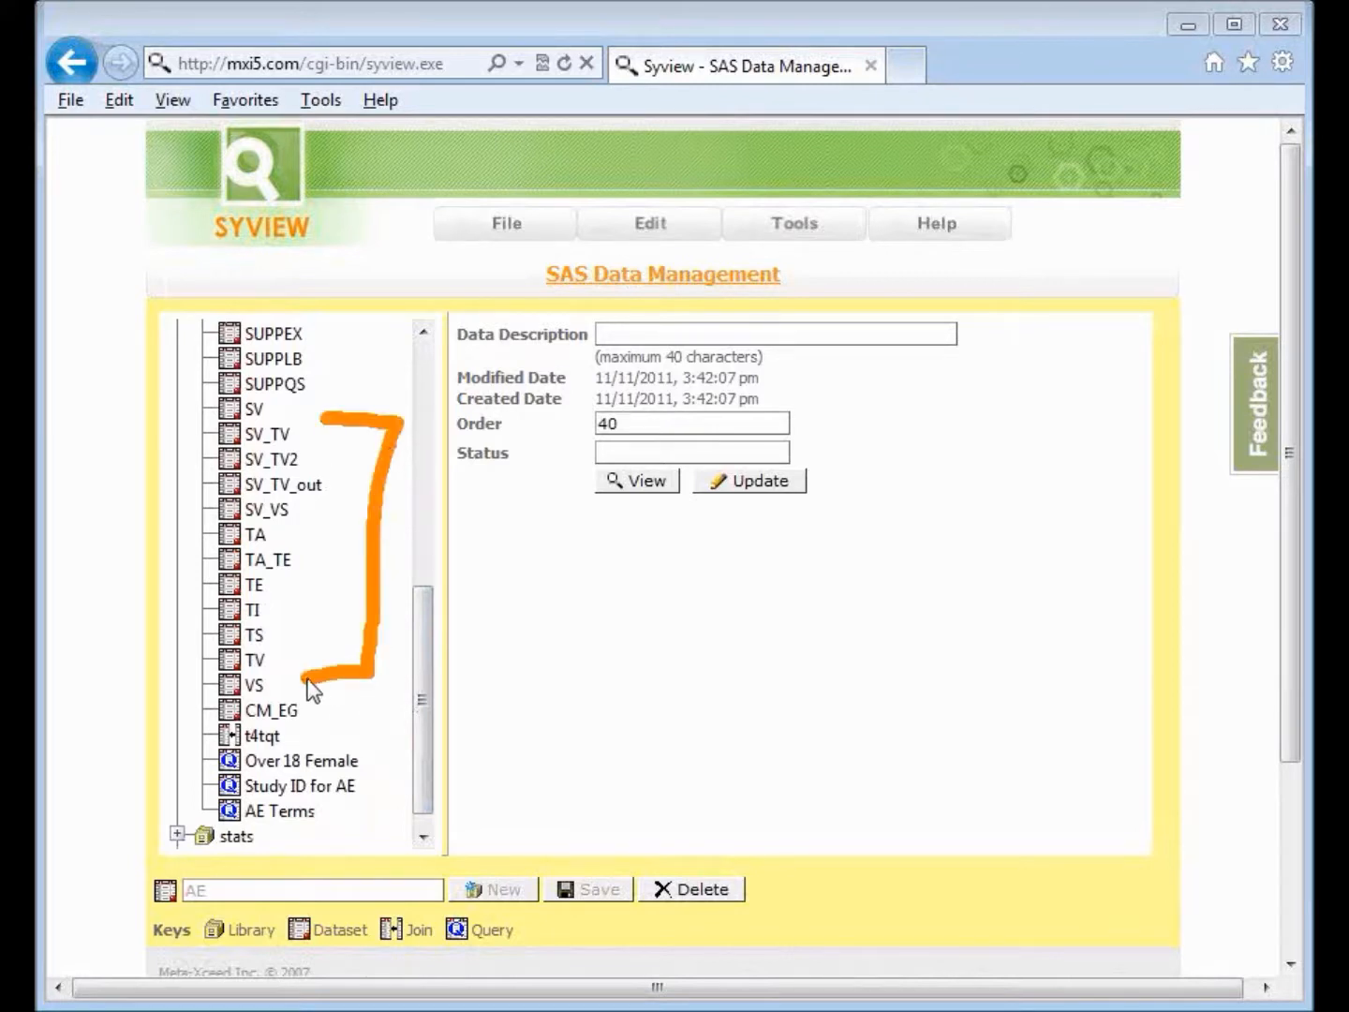
mouse_move(212, 409)
mouse_down()
mouse_move(169, 418)
mouse_move(192, 694)
mouse_move(169, 799)
mouse_move(183, 821)
mouse_up()
key(e)
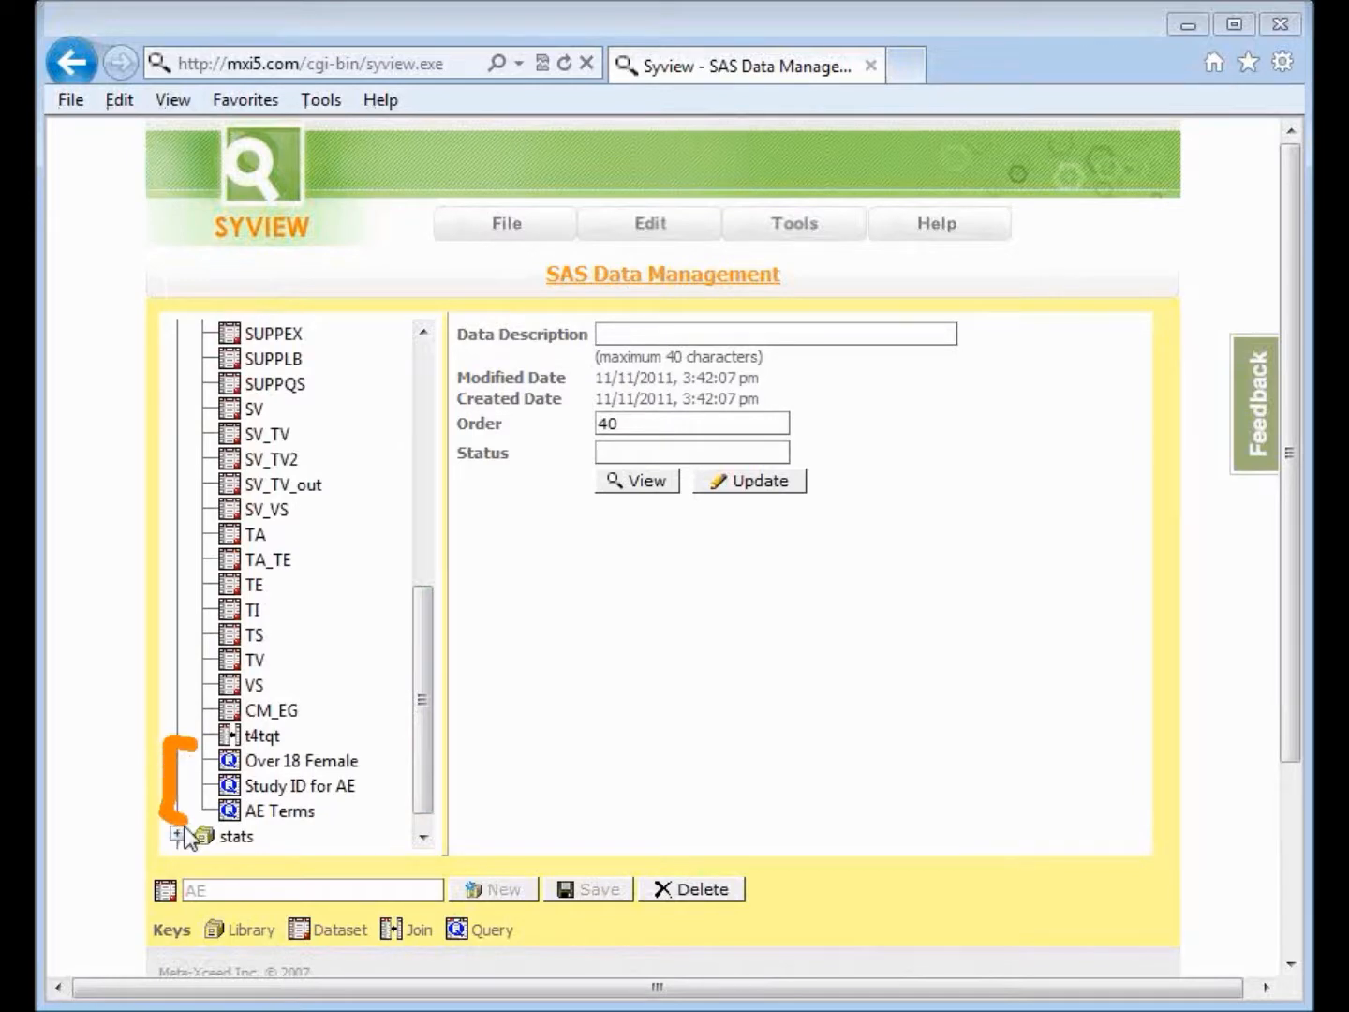
Enlarge the page and examine the saved queries below the datasets in the CDISC library tree.
key(Escape)
key(ctrl+plus)
key(ctrl+plus)
key(ctrl+plus)
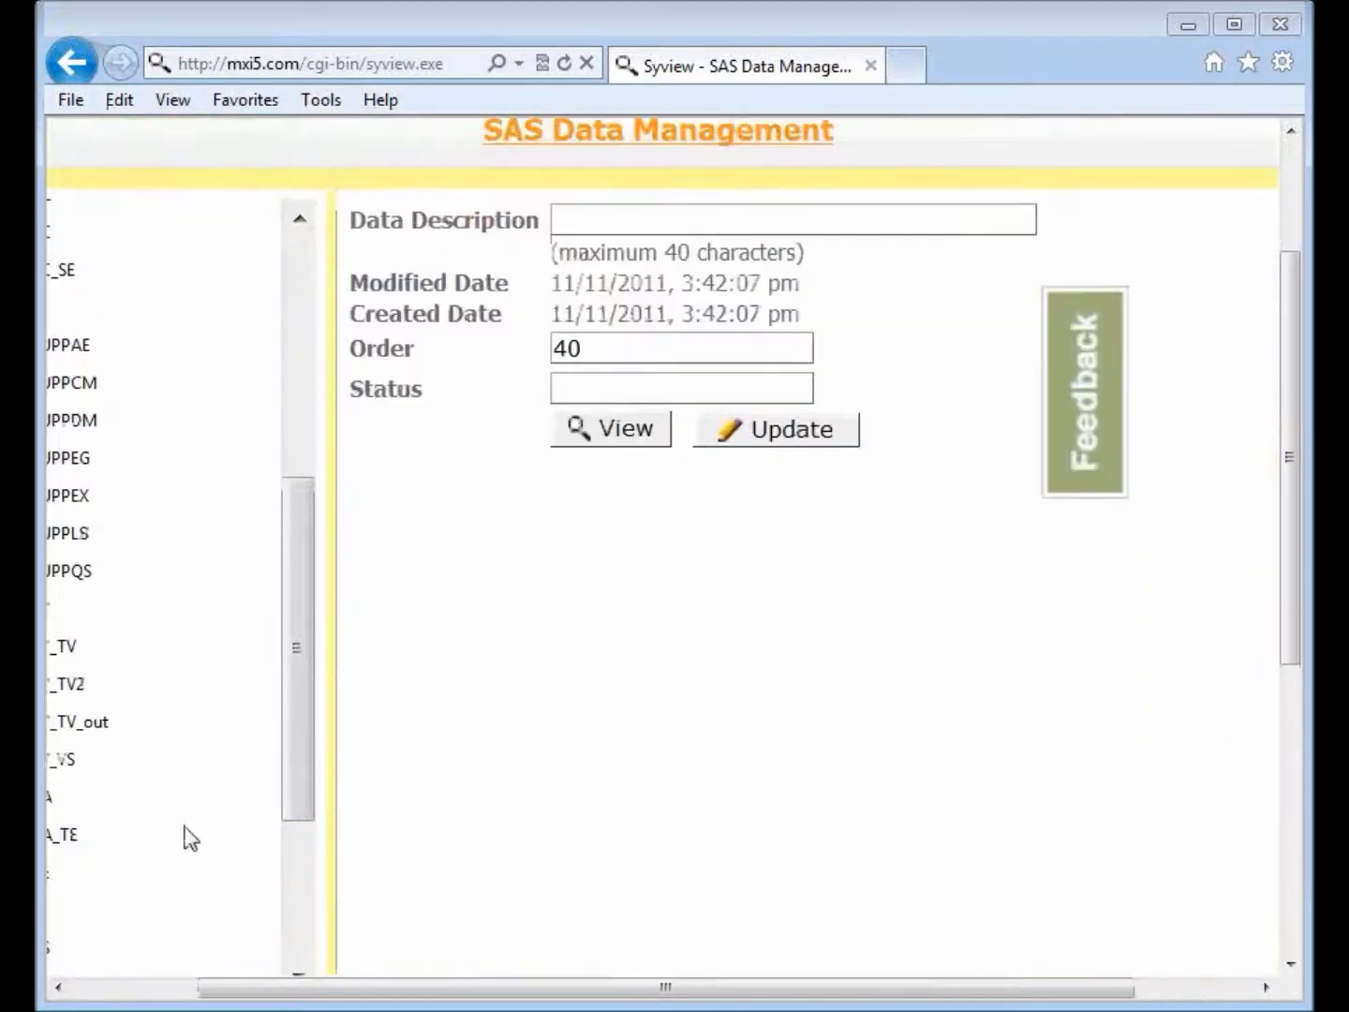
click(131, 995)
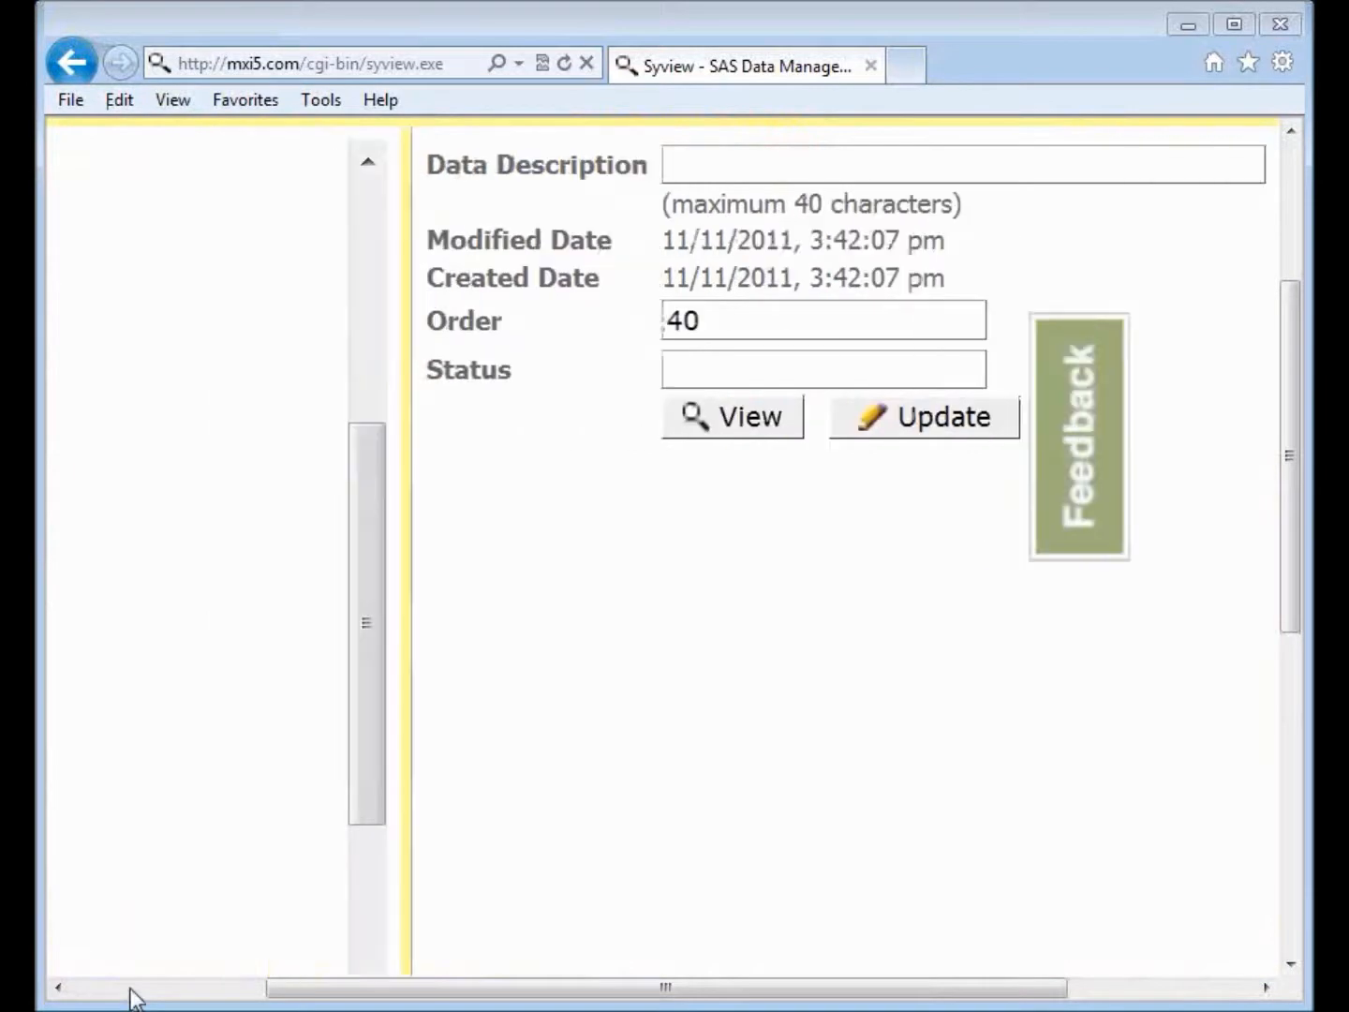
drag(521, 788, 467, 993)
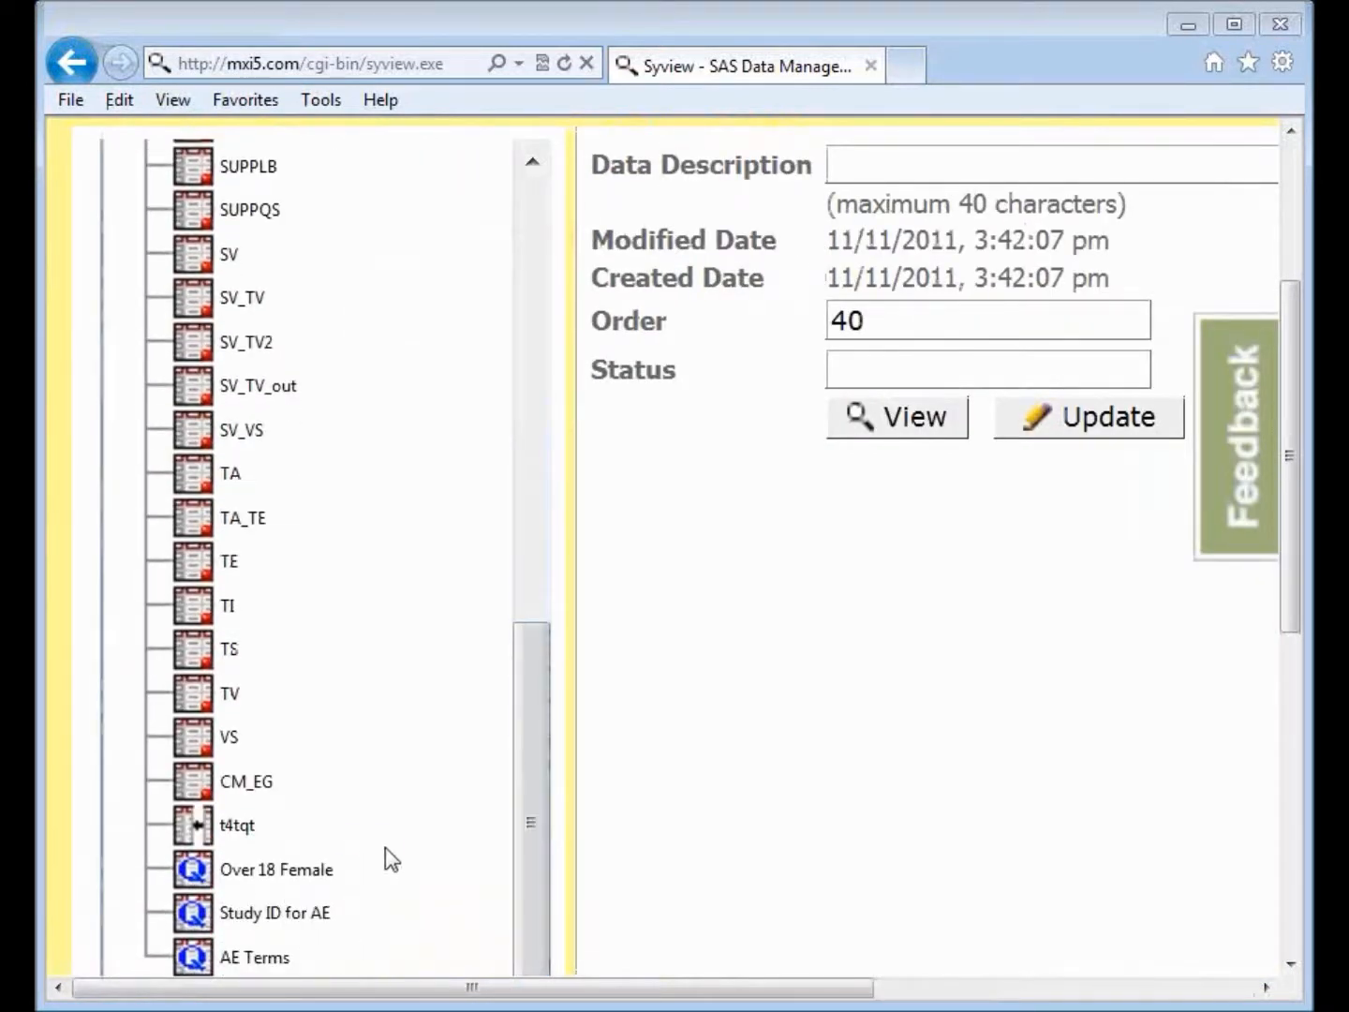
drag(343, 842, 309, 951)
drag(102, 854, 141, 848)
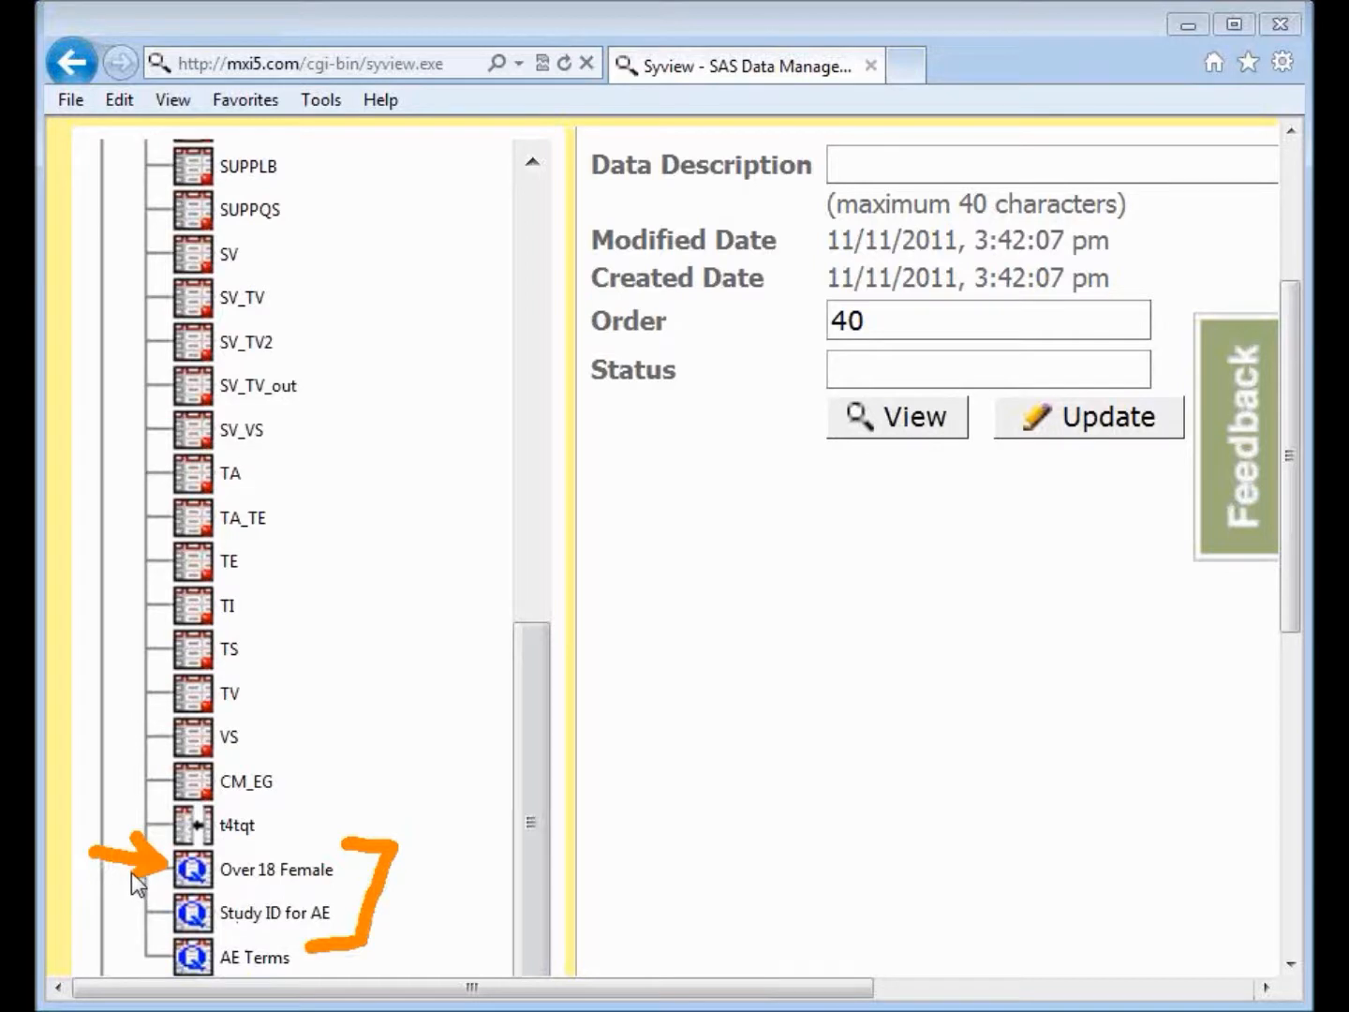
Select the AE Terms query in the library tree and examine its description, criteria, data source, author and dates.
click(241, 960)
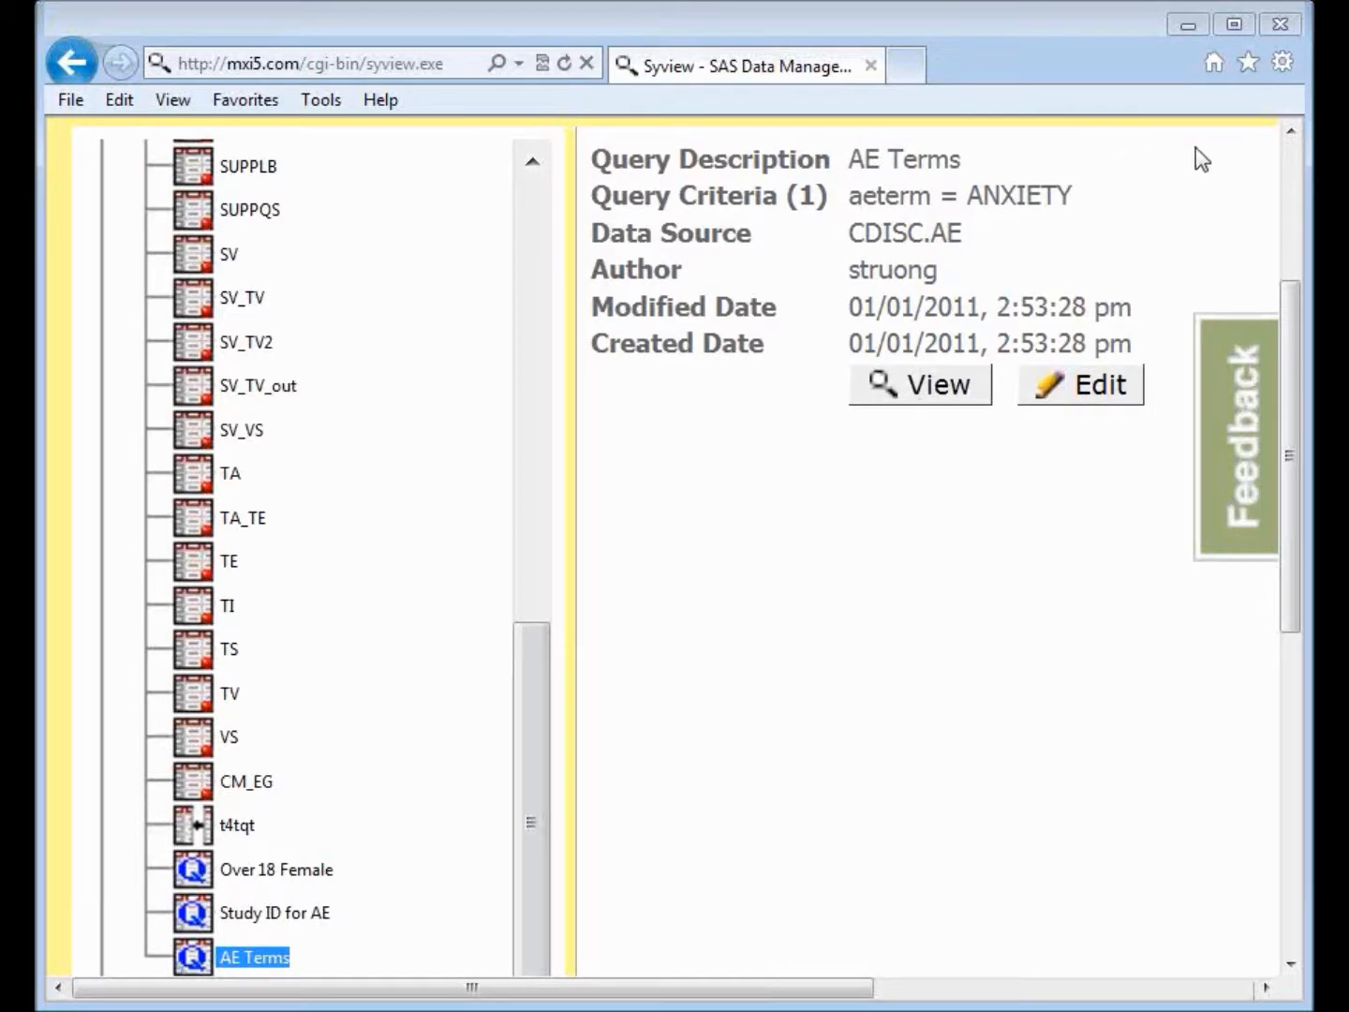
drag(1195, 147, 1062, 163)
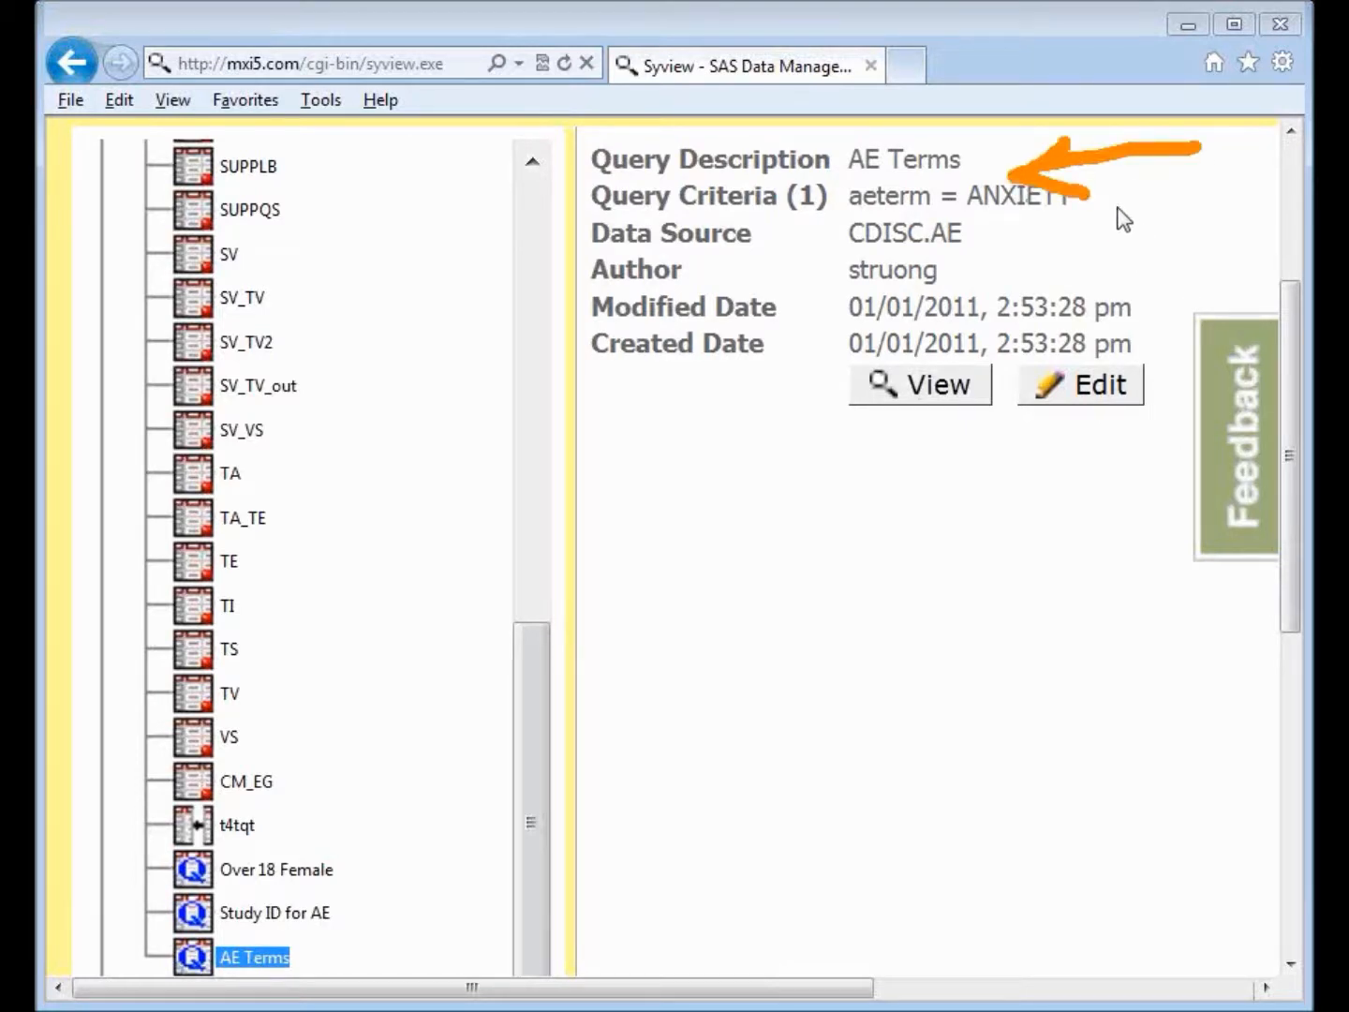
mouse_move(1080, 173)
mouse_down()
mouse_move(1159, 179)
mouse_move(1091, 216)
mouse_move(1131, 314)
mouse_up()
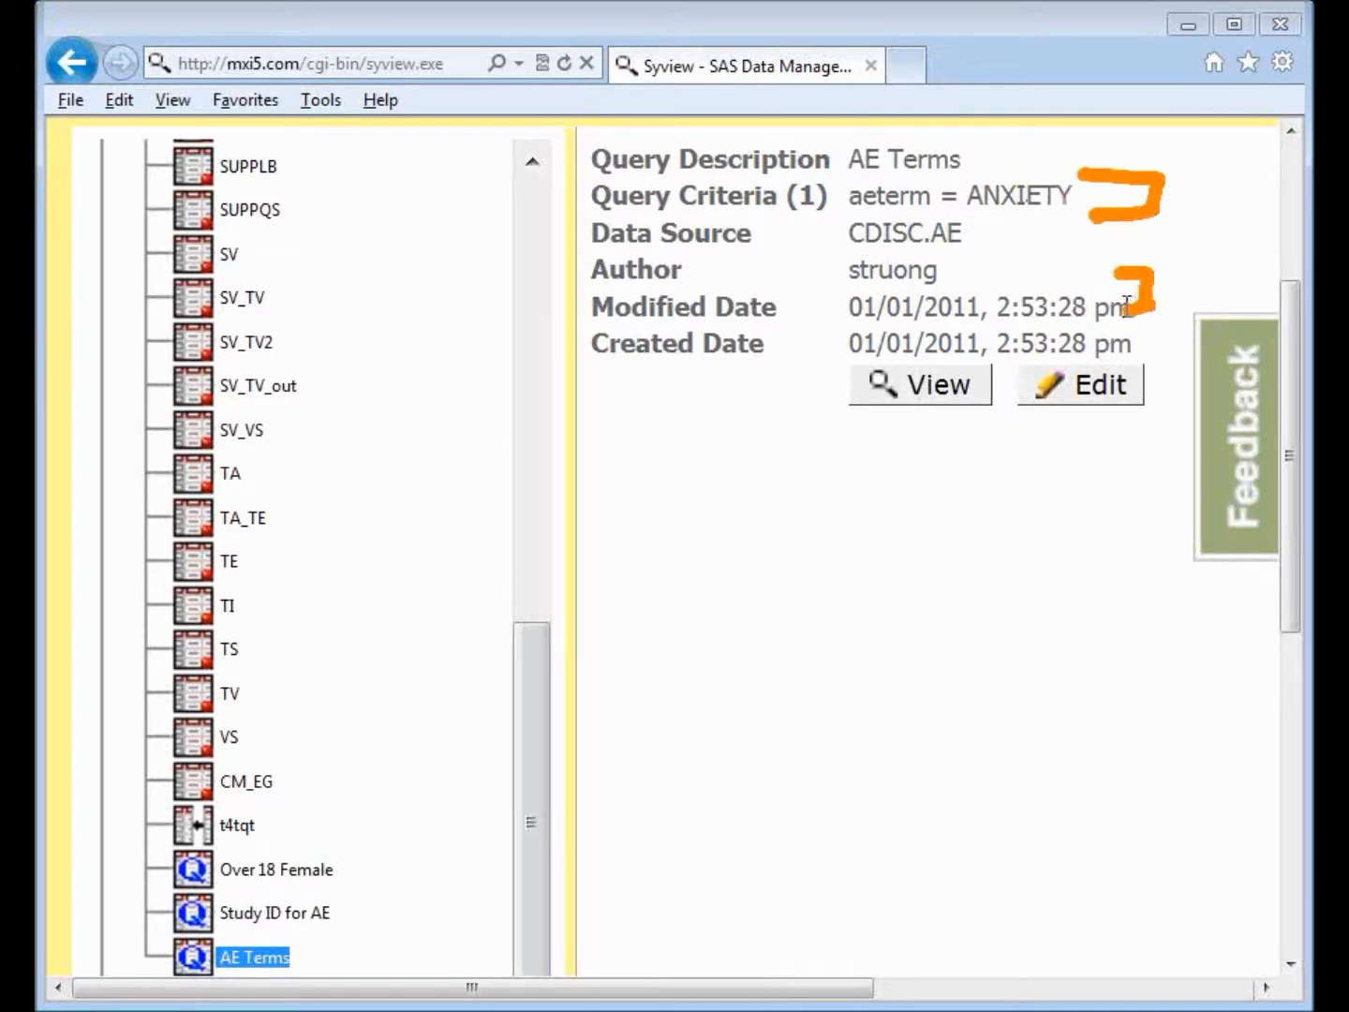
drag(1185, 215, 1072, 224)
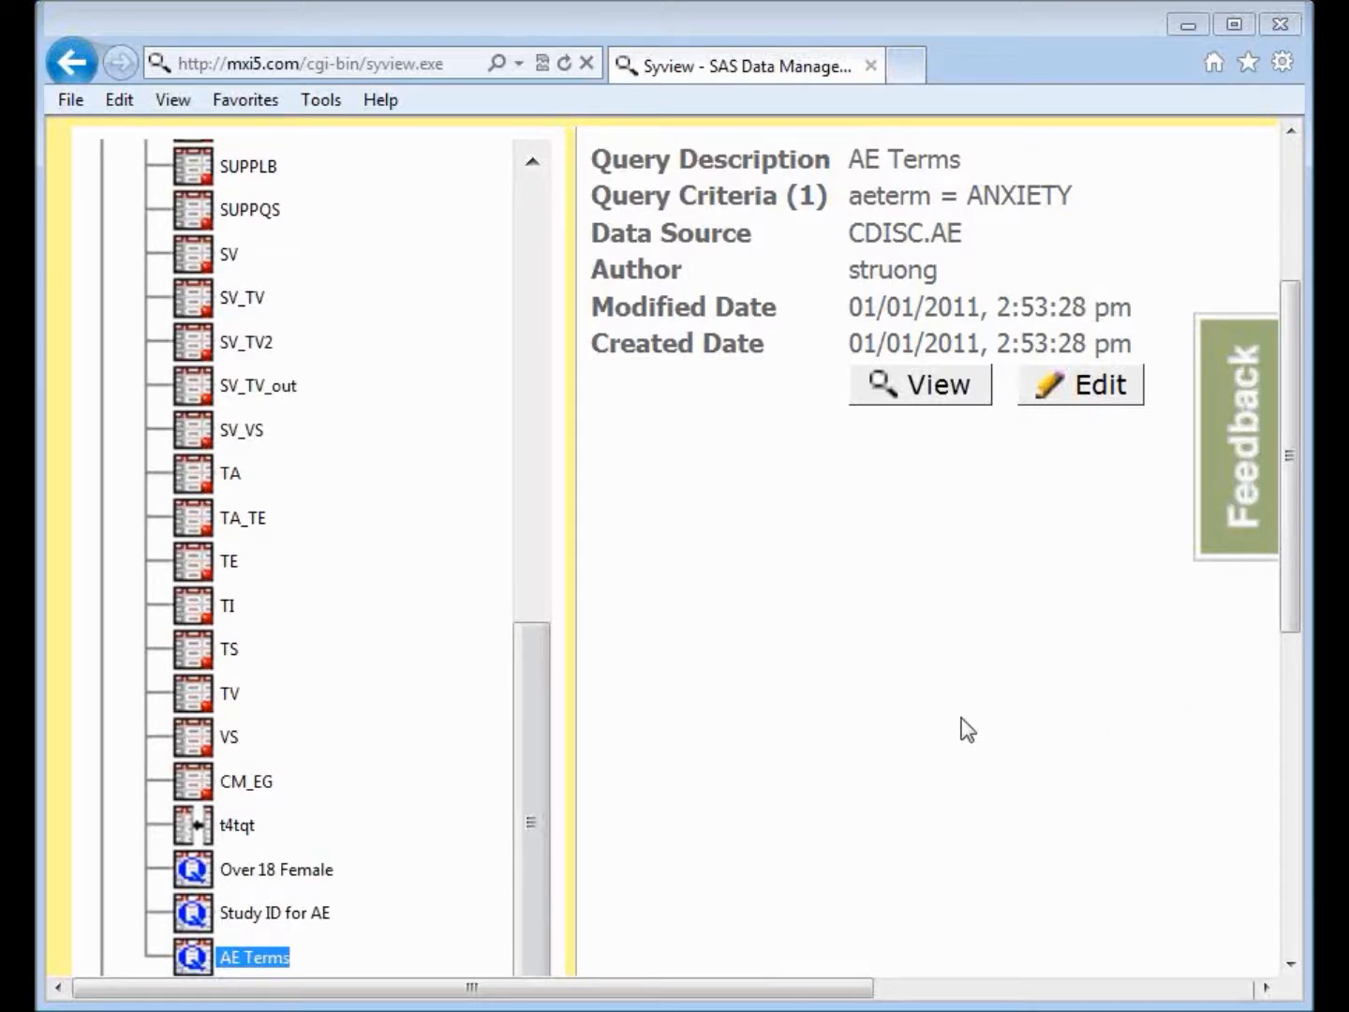
Try to open the query form while the AE Terms query is selected in the library tree.
key(ctrl+minus)
key(ctrl+minus)
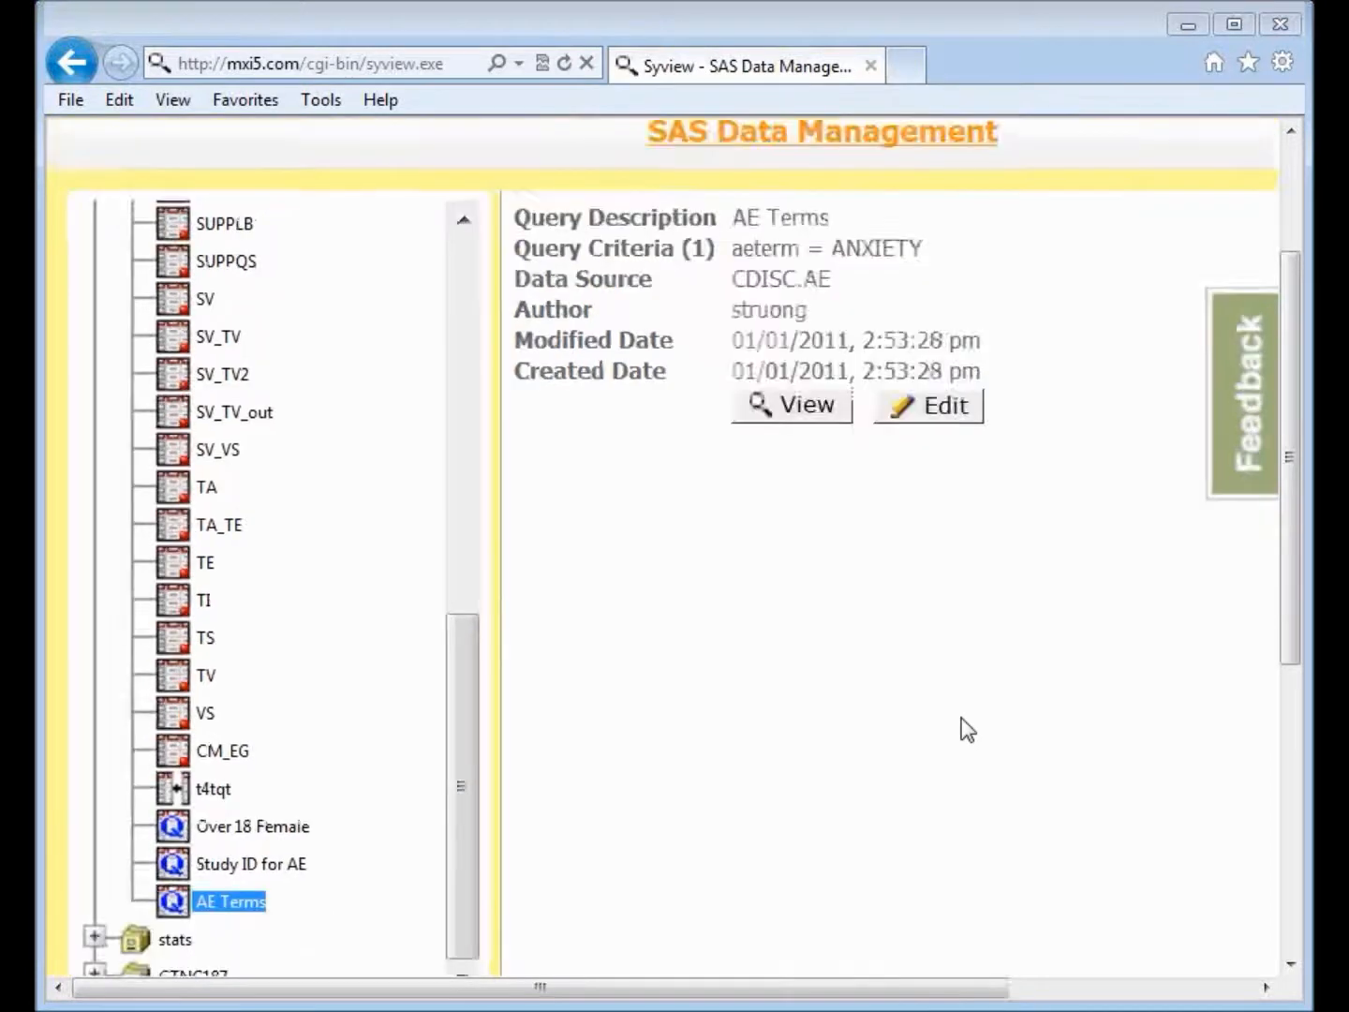
mouse_move(882, 143)
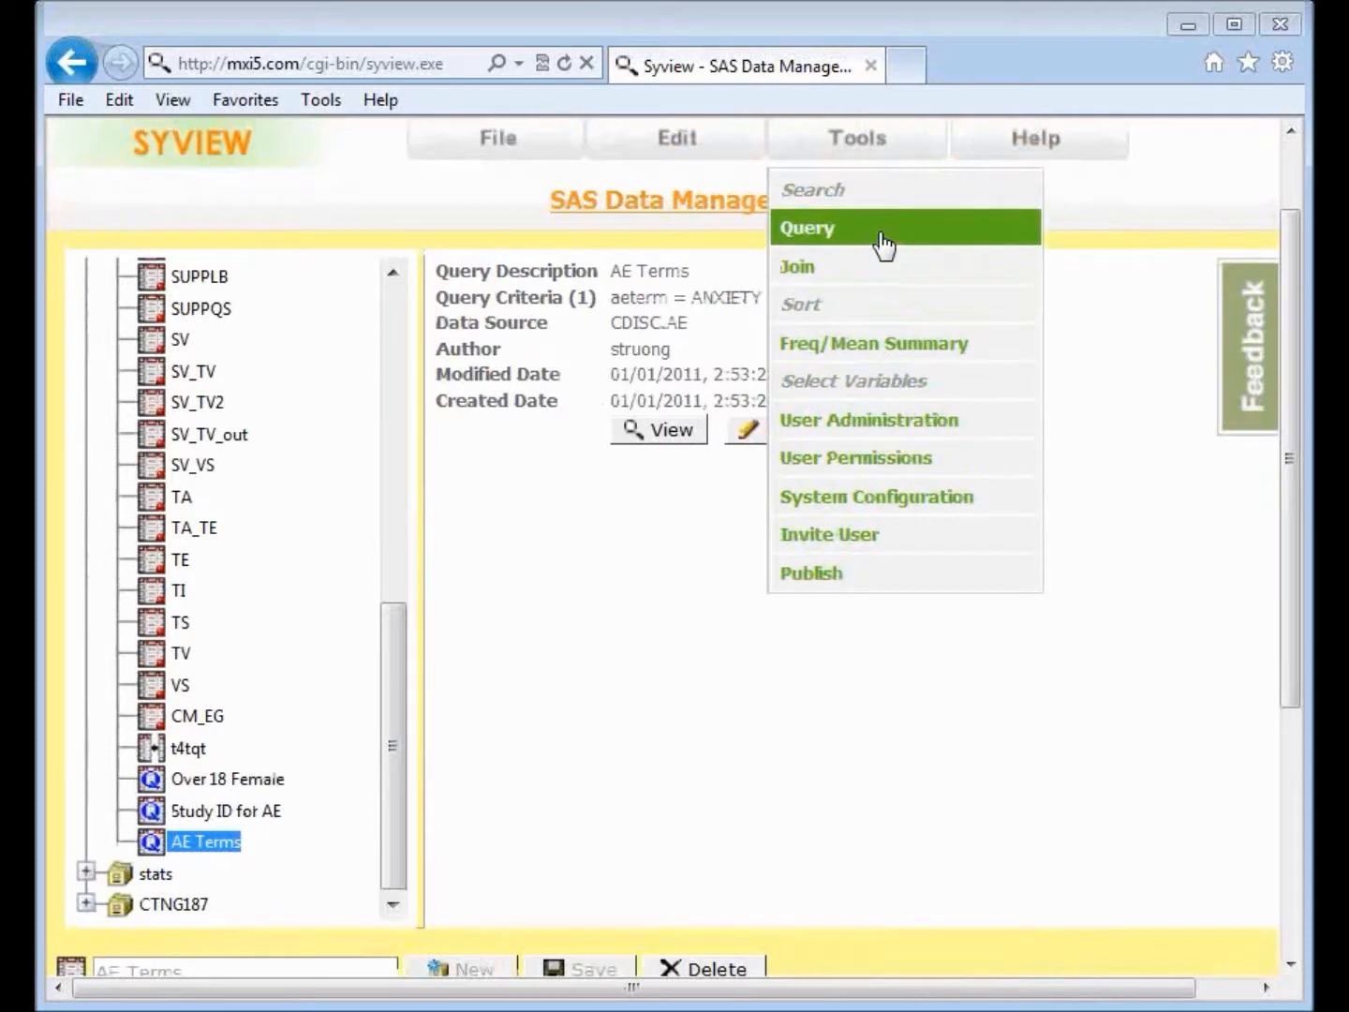
click(882, 242)
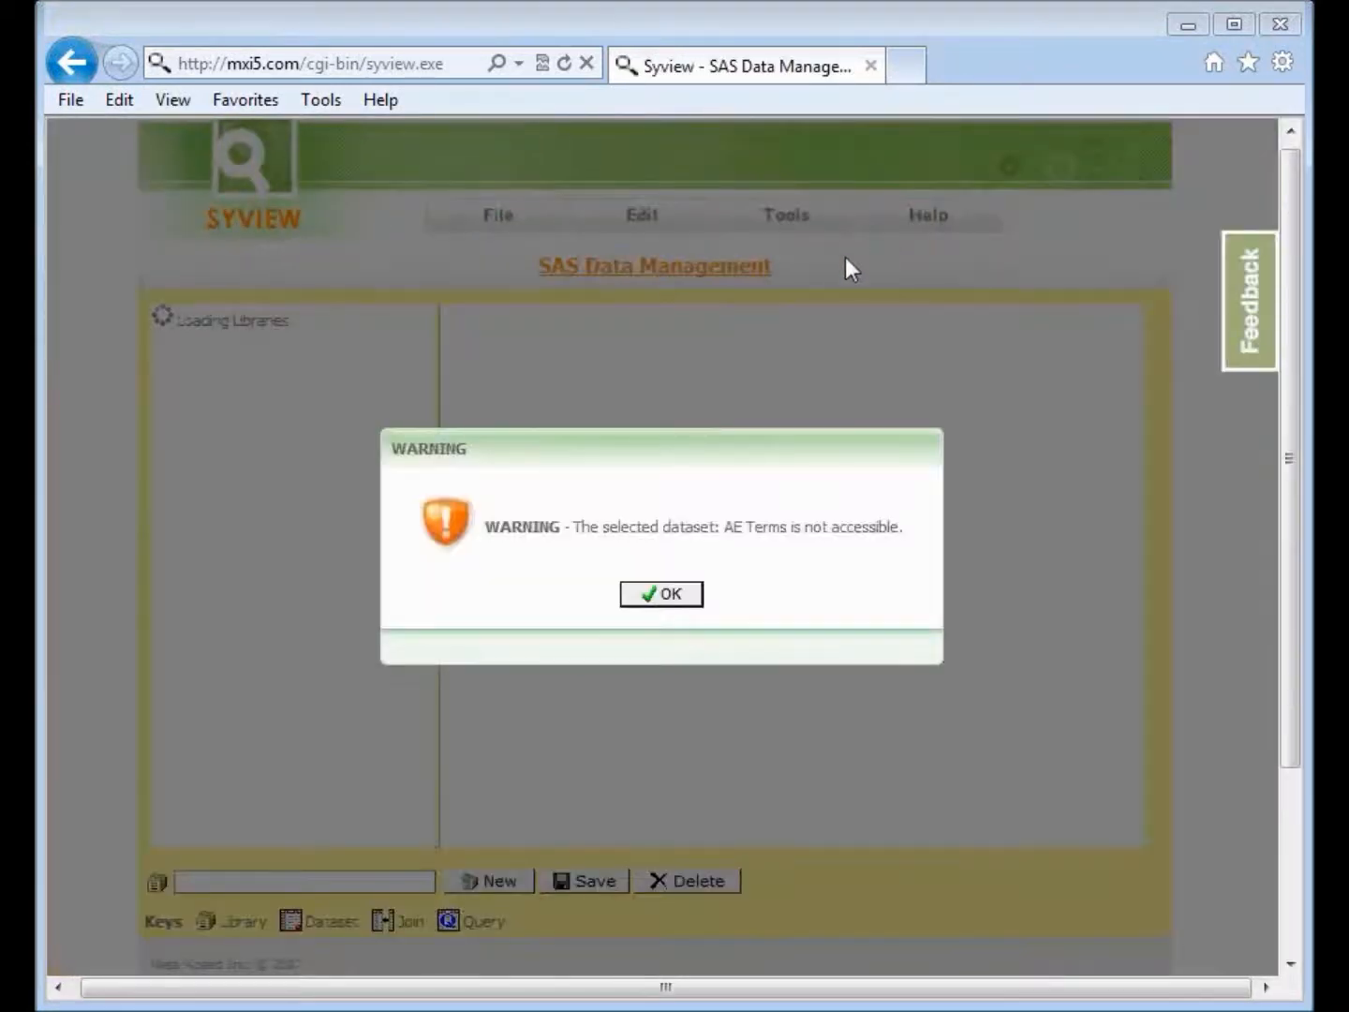
click(629, 594)
drag(408, 544, 256, 422)
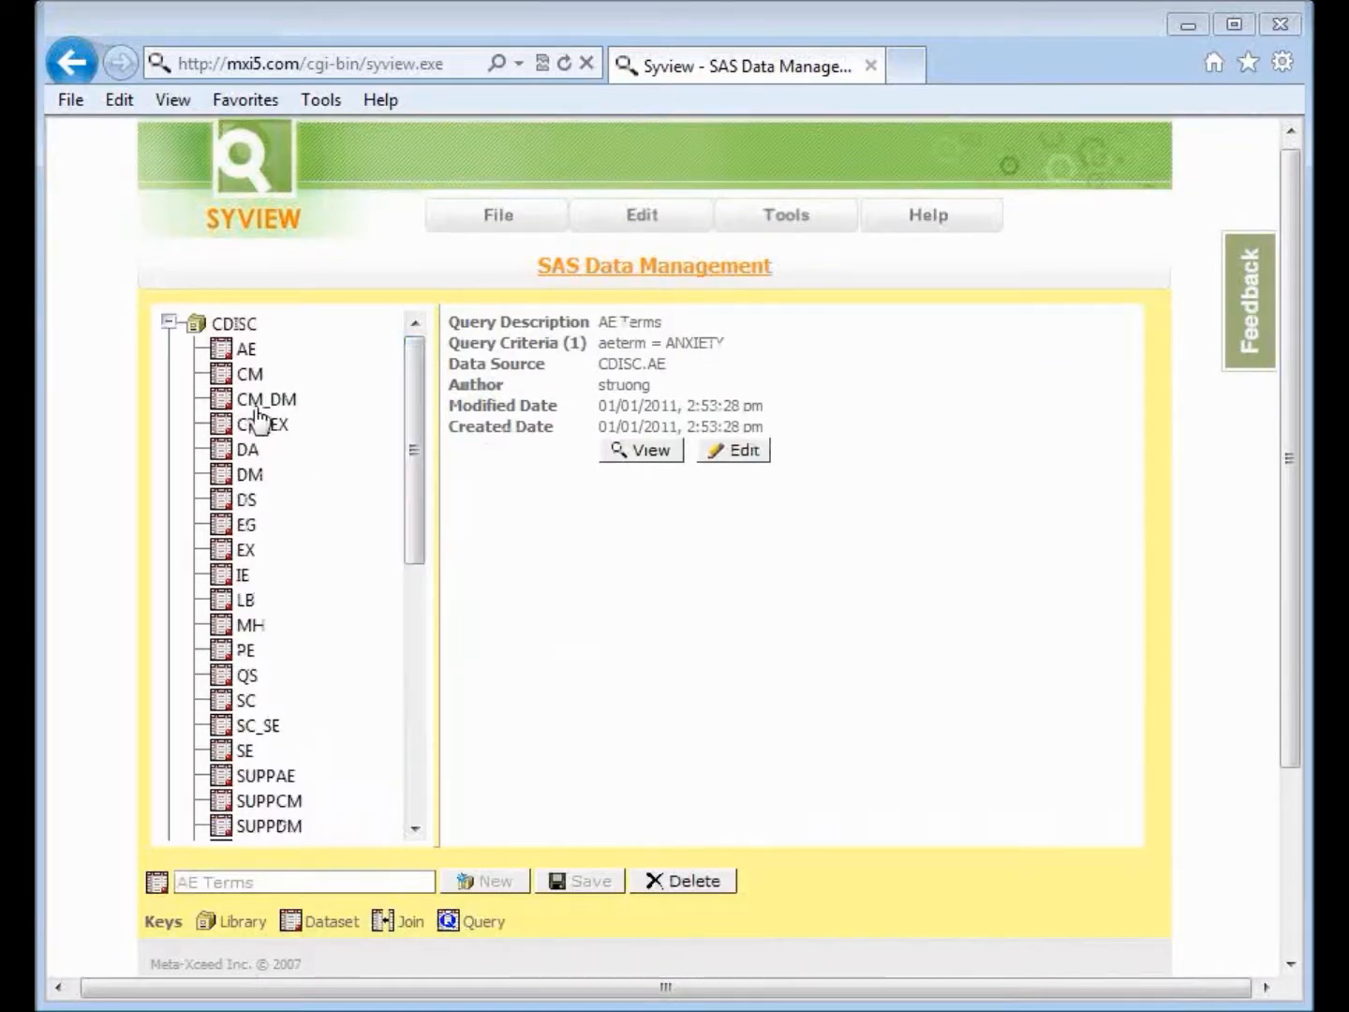
Select the AE dataset in the CDISC library, open its query form and go to the saved queries.
click(253, 351)
mouse_move(787, 215)
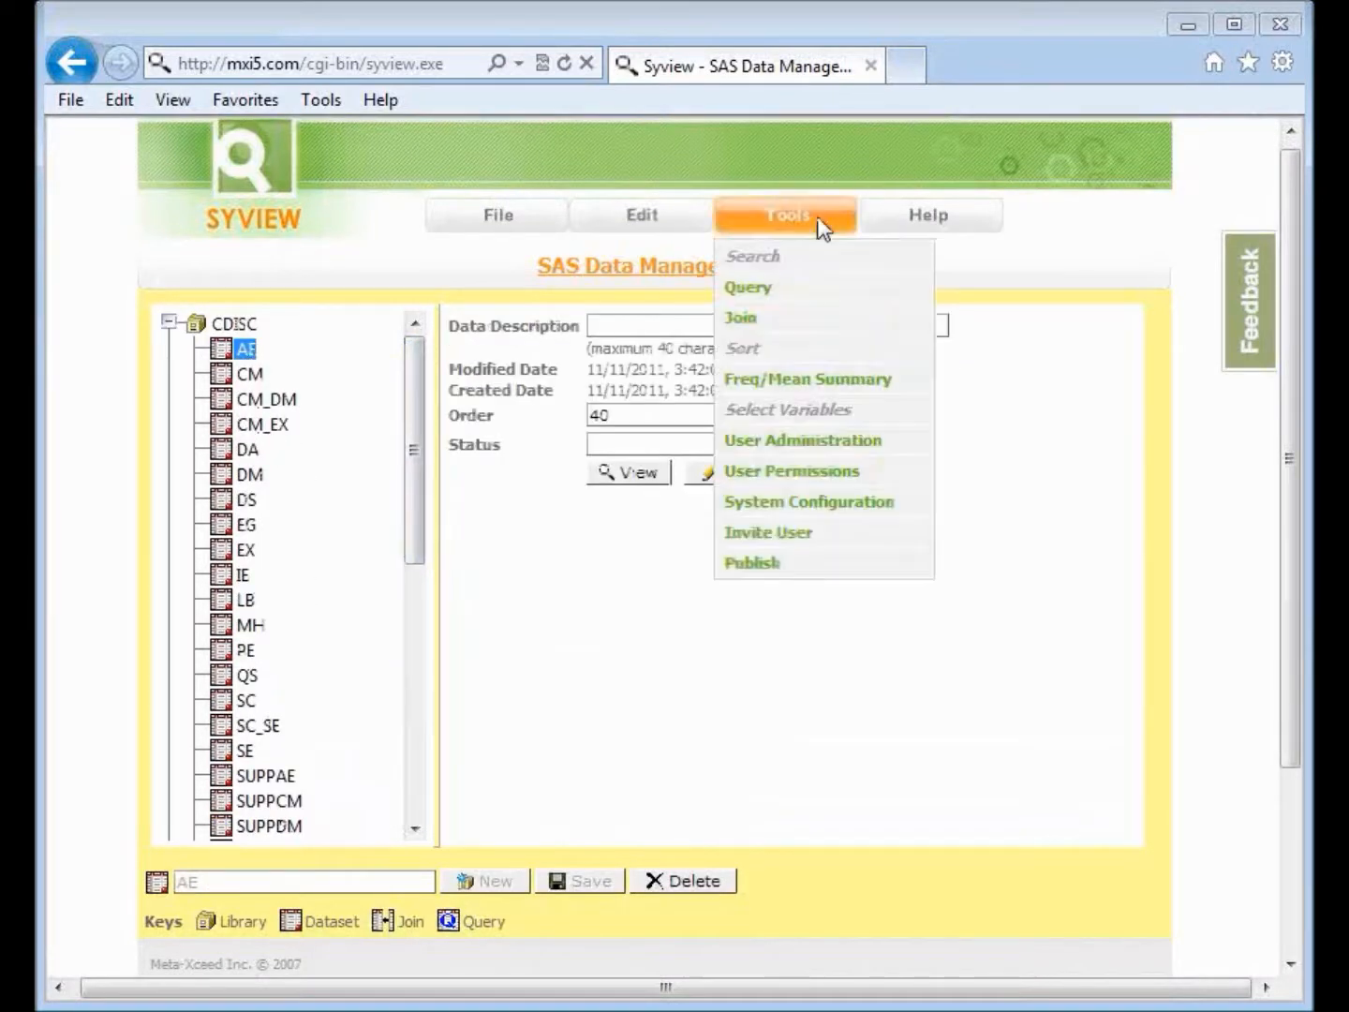
click(785, 291)
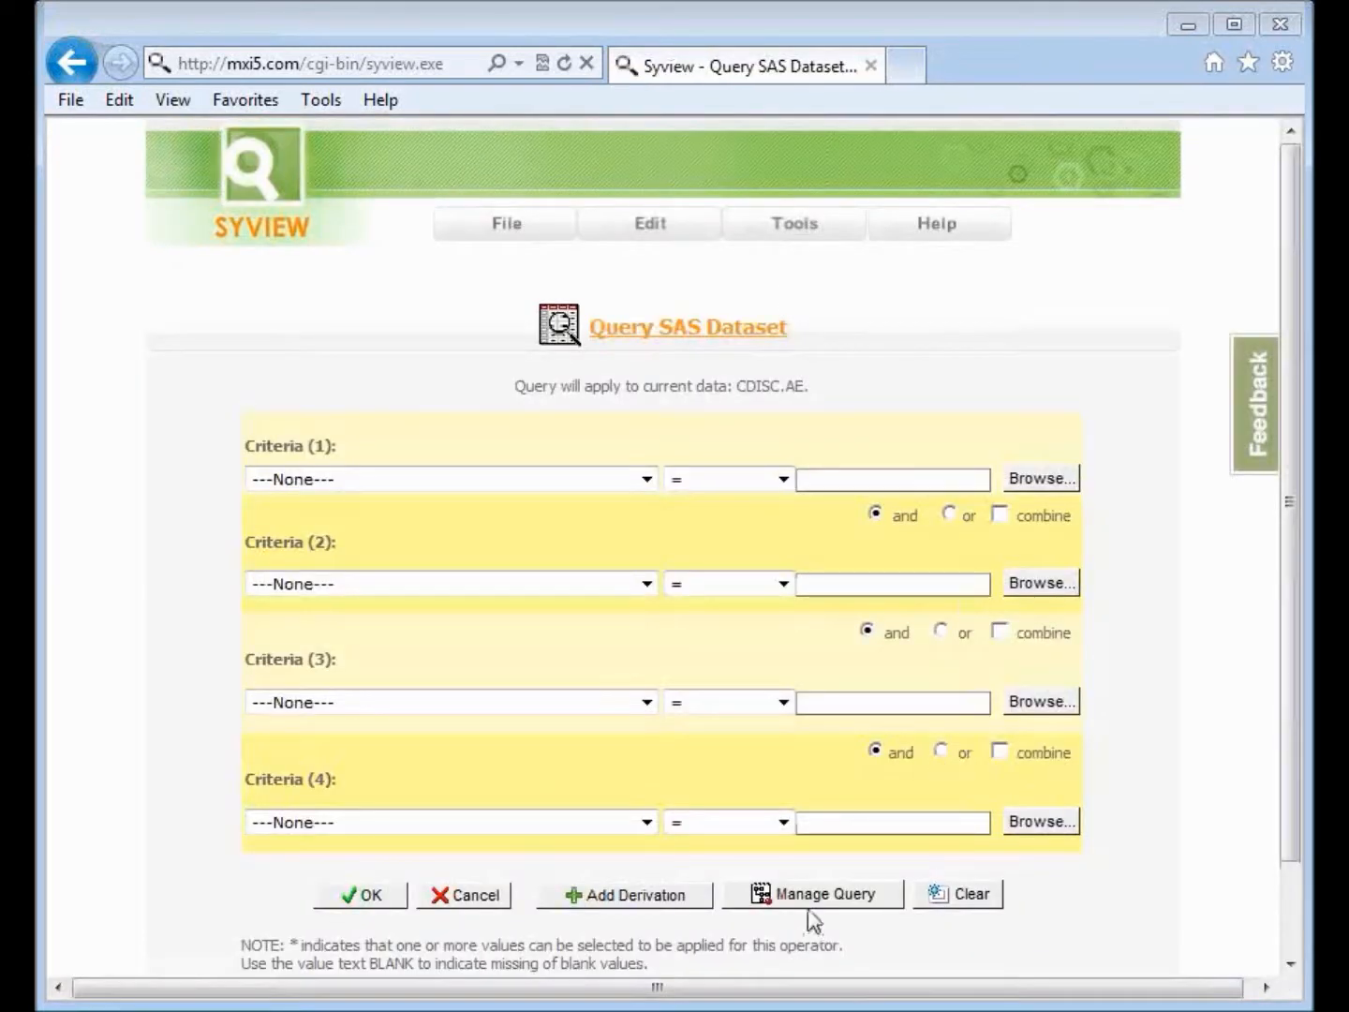
click(809, 905)
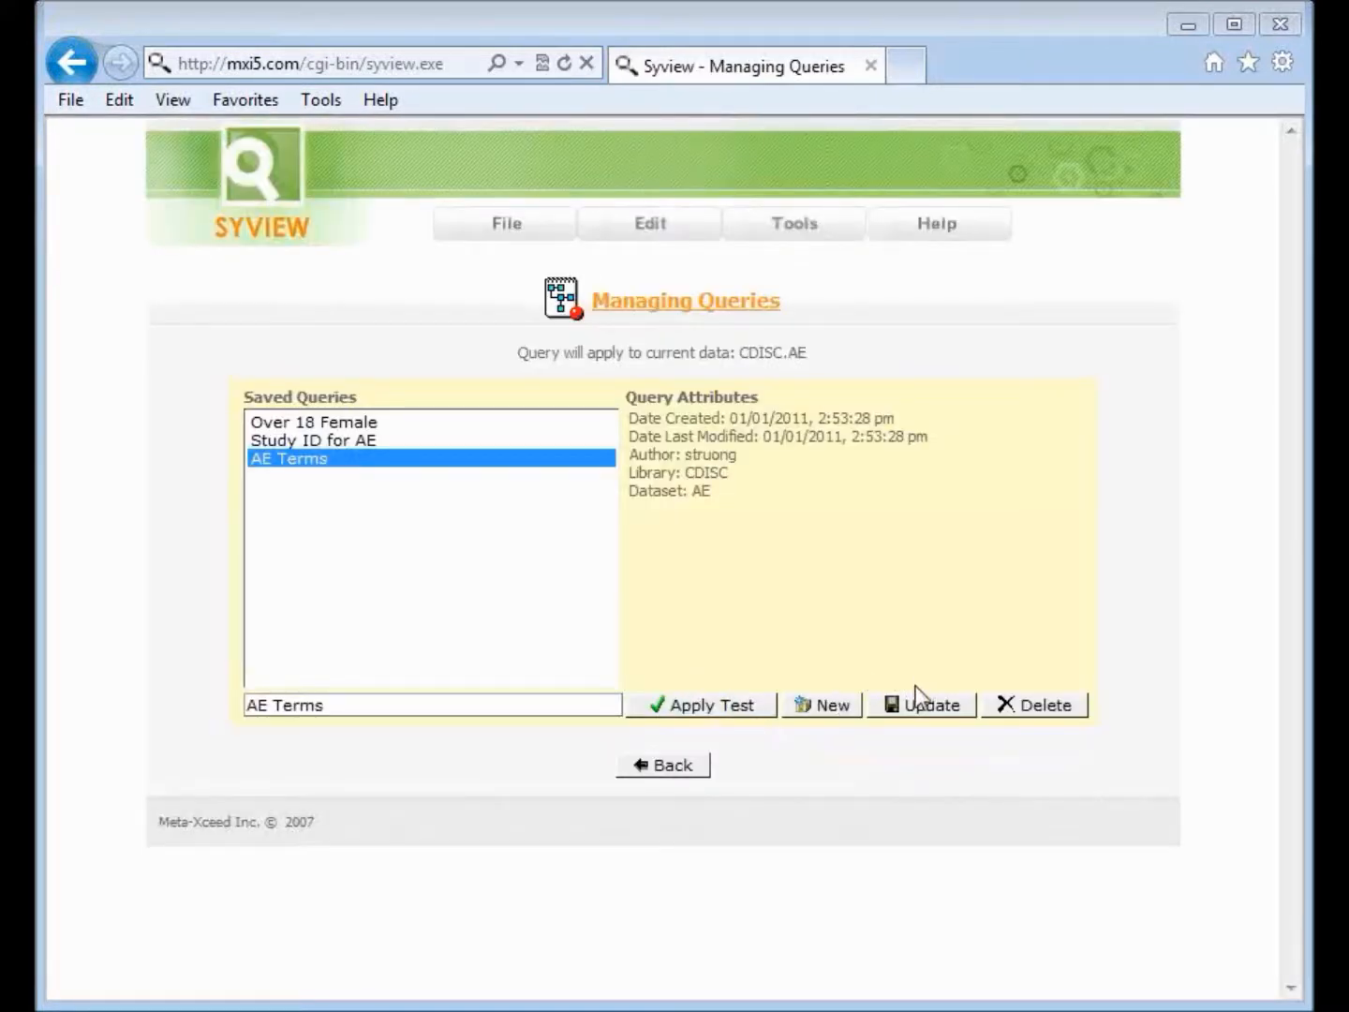
Delete the saved AE Terms query and check the list of saved queries.
key(alt)
drag(976, 607, 927, 685)
mouse_move(1096, 656)
mouse_down()
mouse_move(1134, 776)
mouse_move(1112, 660)
mouse_up()
click(1075, 713)
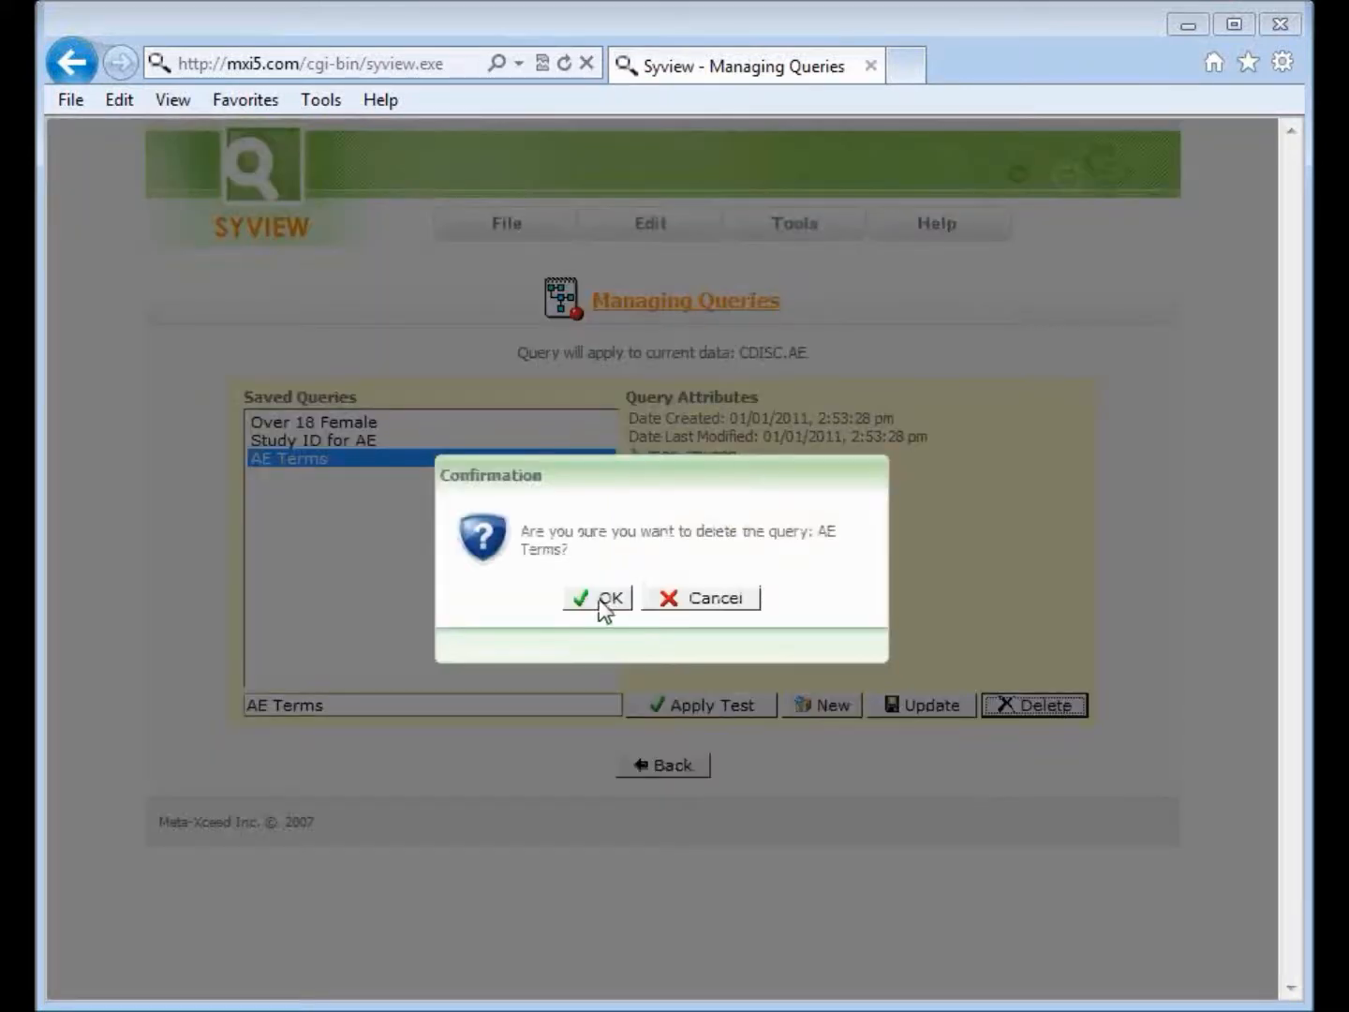
click(603, 605)
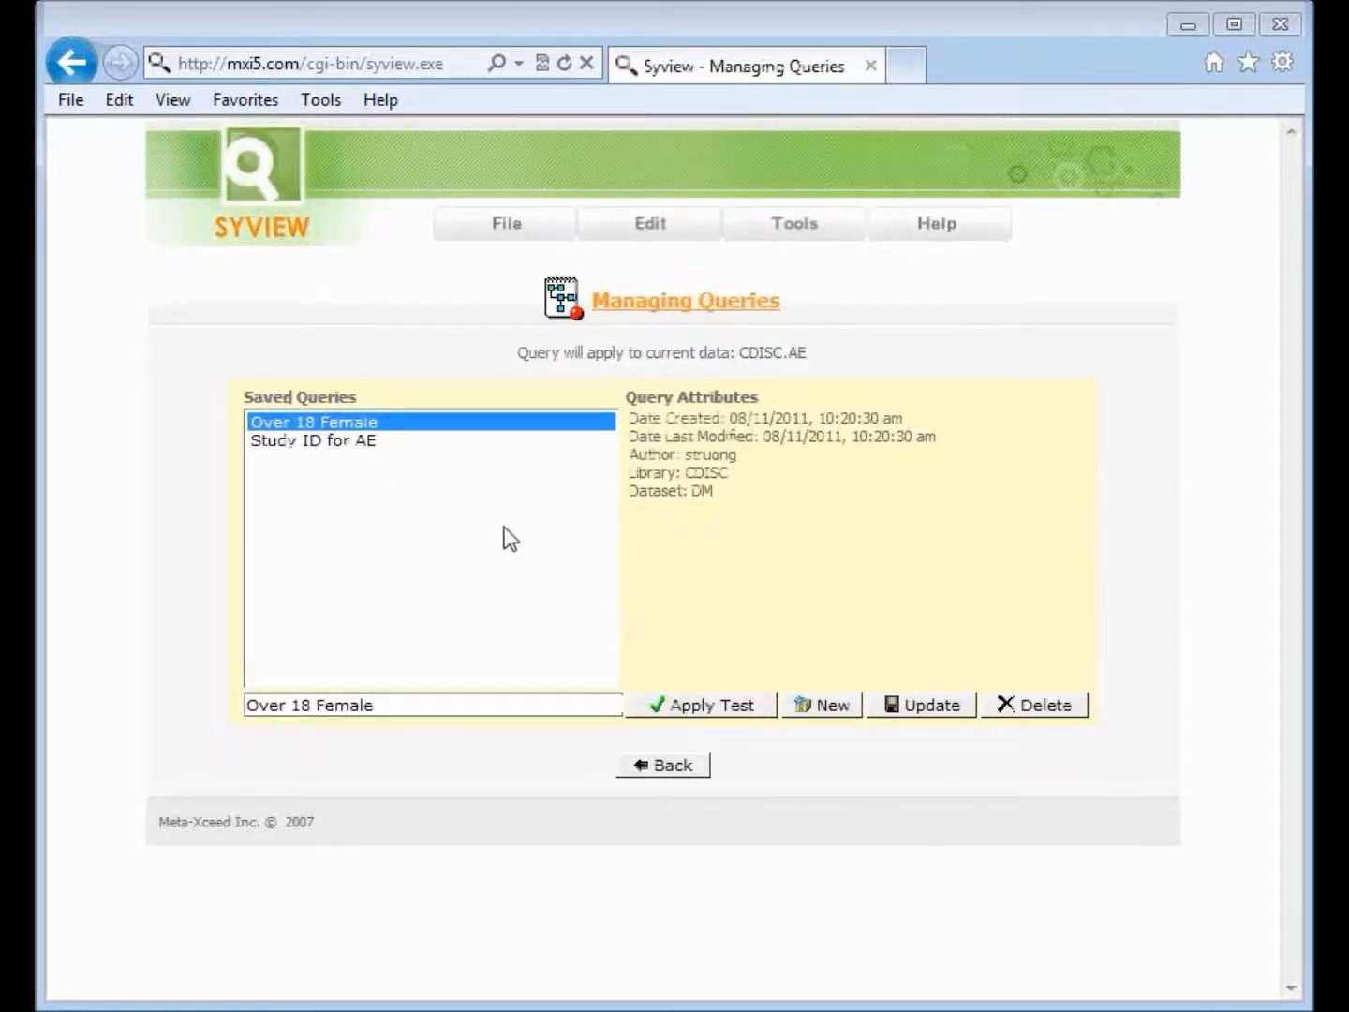
mouse_move(563, 576)
mouse_down()
mouse_move(404, 477)
mouse_move(429, 536)
mouse_up()
mouse_move(361, 449)
mouse_down()
mouse_move(253, 489)
mouse_move(359, 523)
mouse_up()
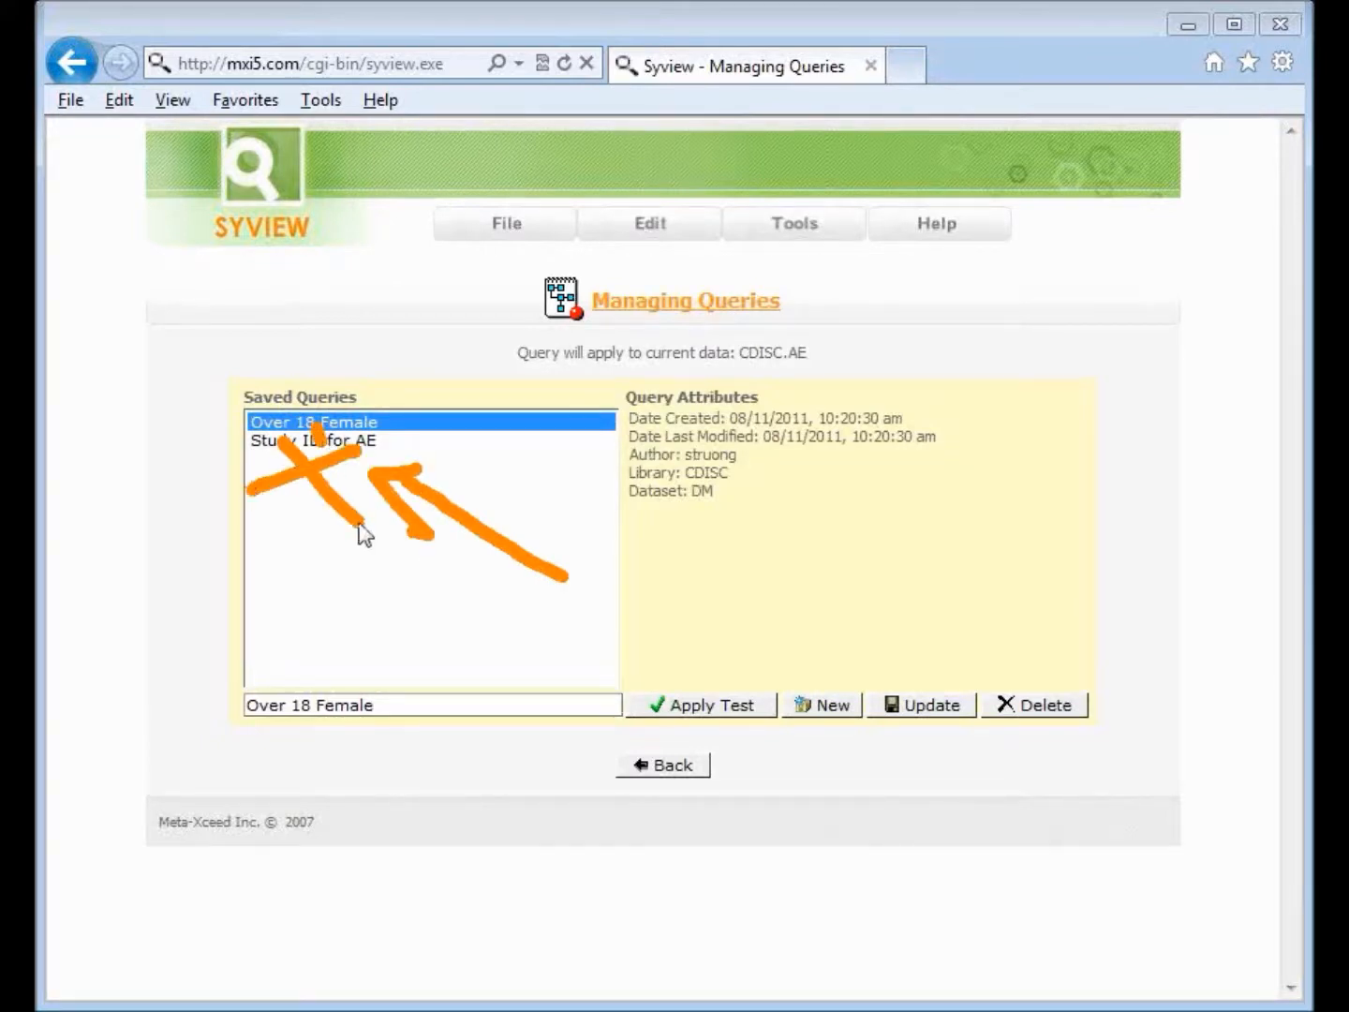